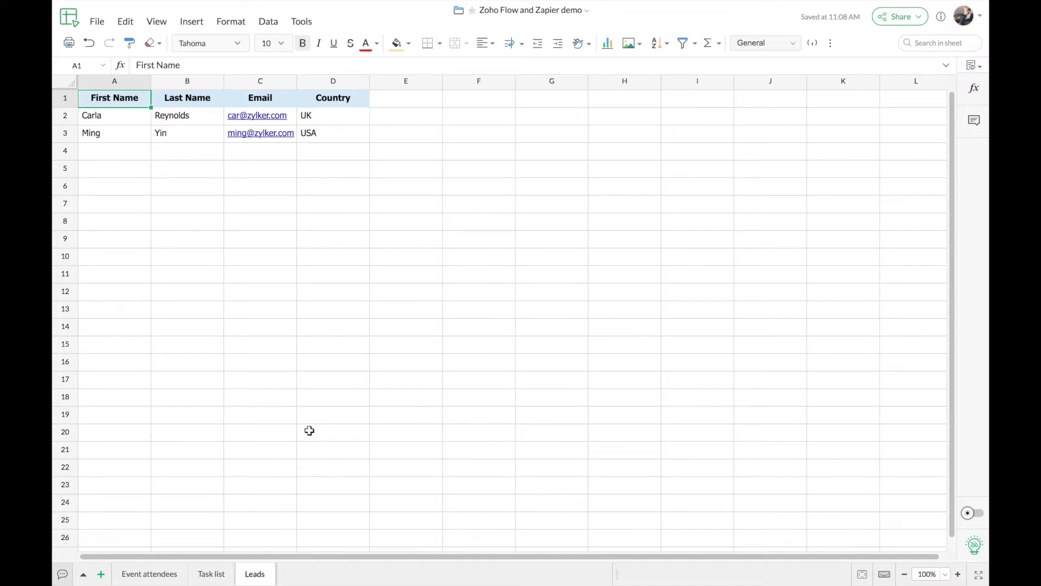
- Switch to the Event attendees sheet, then start a new flow from My Flows
{"action": "left_click", "coordinate": [145, 574]}
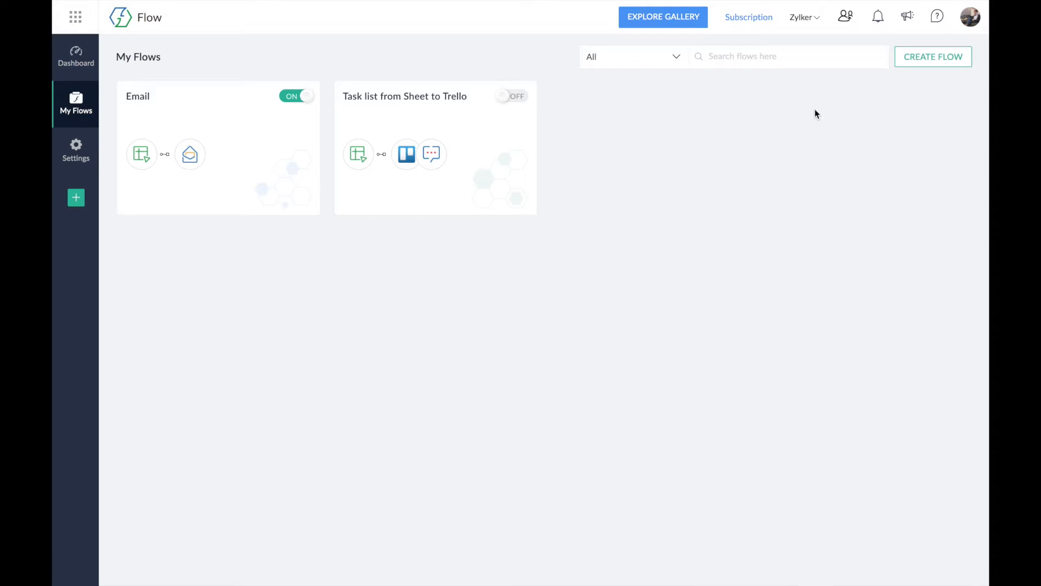
{"action": "left_click", "coordinate": [934, 57]}
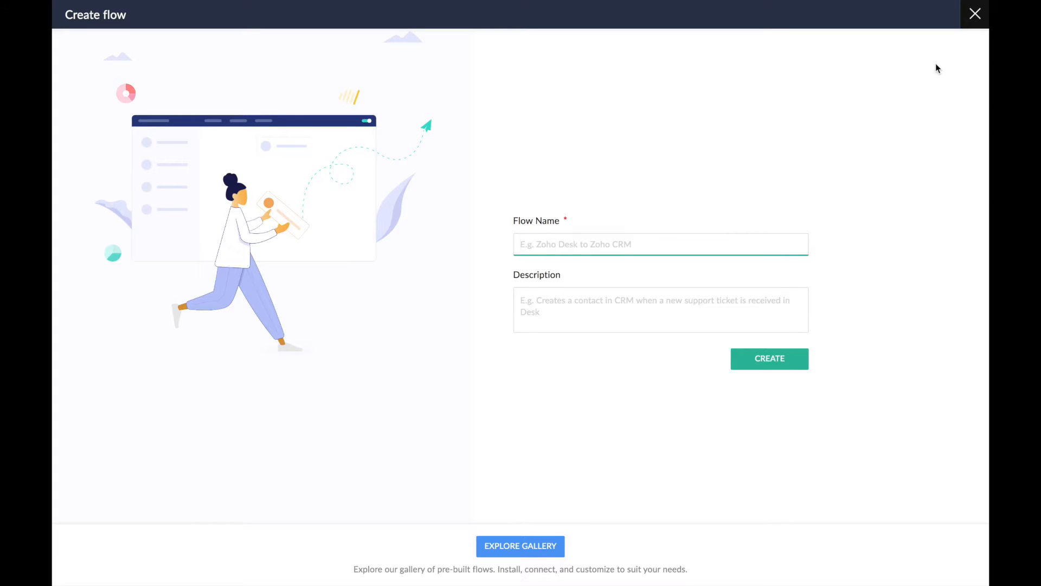
- Name the new flow 'Tasks from Sheet to Trello' and create it
{"action": "type", "text": "Tasks from Sheet to Trello"}
{"action": "left_click", "coordinate": [617, 317]}
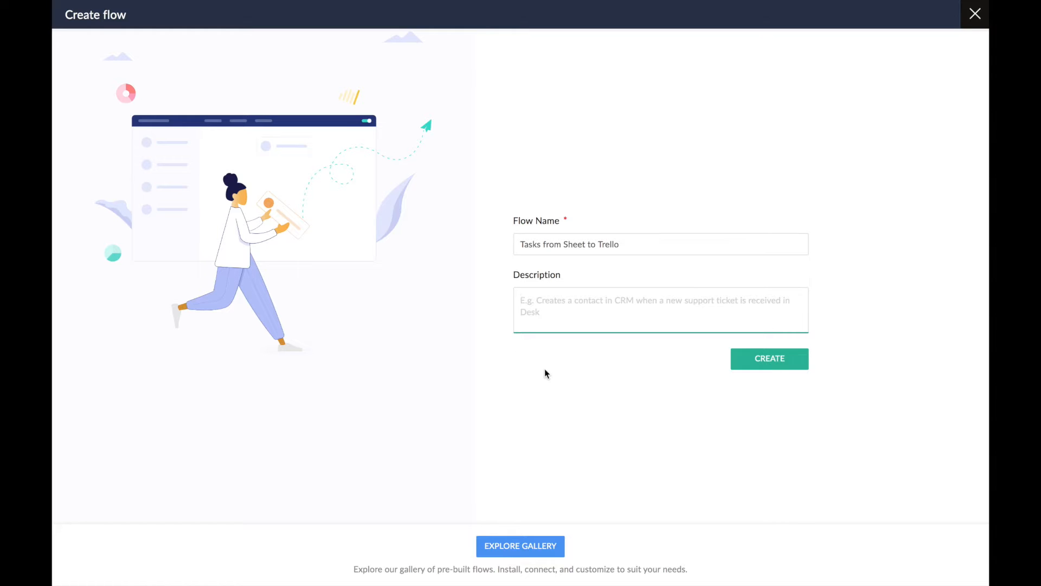
{"action": "left_click", "coordinate": [762, 361]}
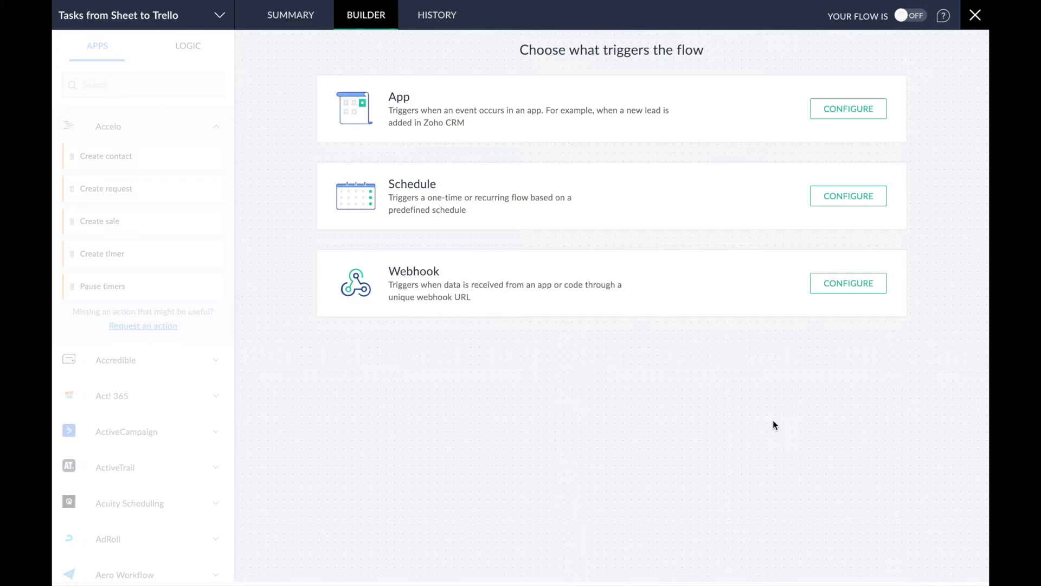
- Pick Zoho Sheet, found by searching 'zoho sheet', as the flow's trigger app
{"action": "left_click", "coordinate": [847, 113]}
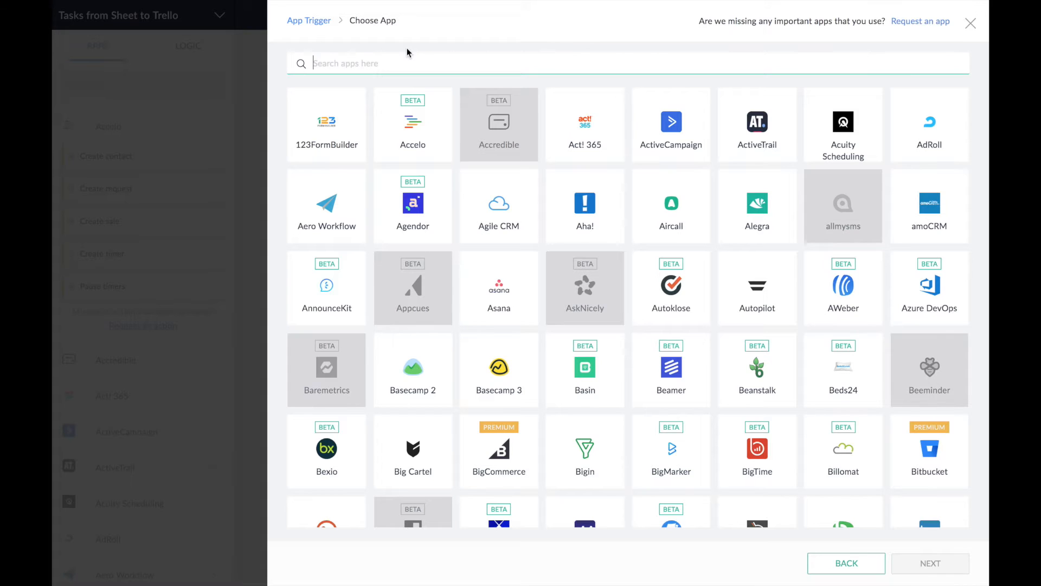
{"action": "type", "text": "zoho sheet"}
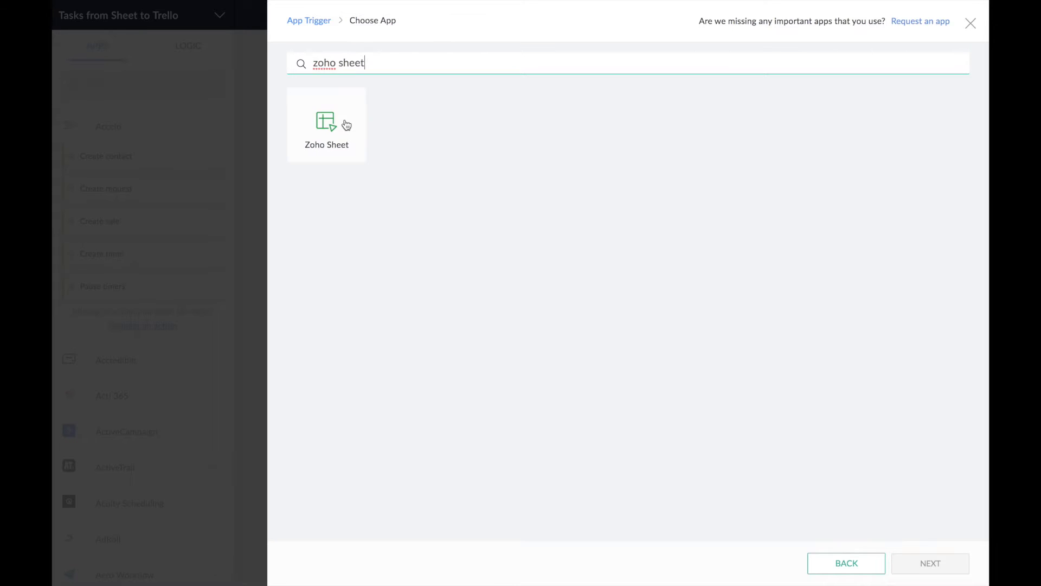
{"action": "left_click", "coordinate": [347, 126]}
{"action": "left_click", "coordinate": [917, 565]}
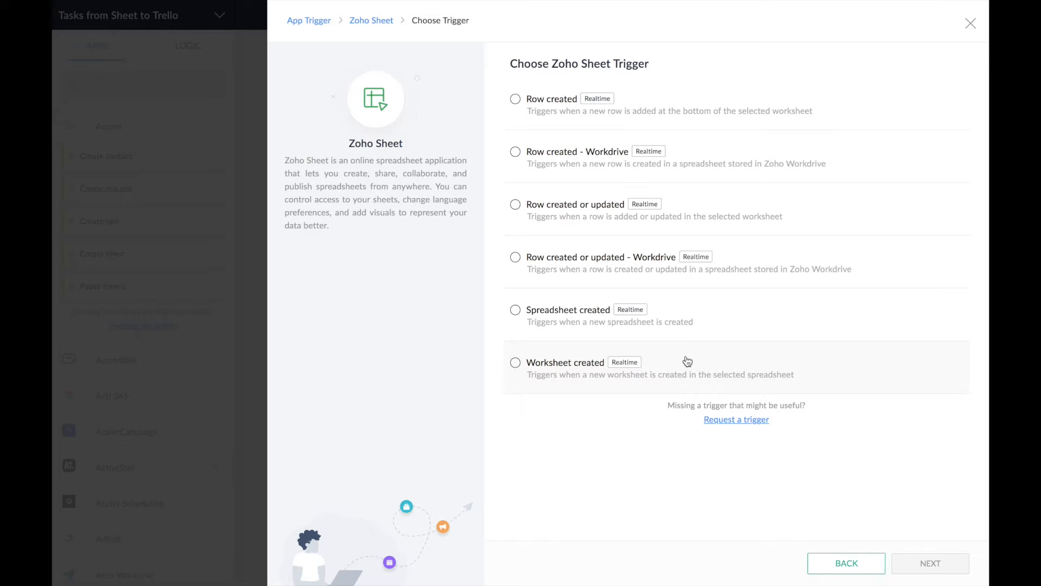
- Choose 'Row created or updated' as the Zoho Sheet trigger event and continue
{"action": "left_click", "coordinate": [685, 208]}
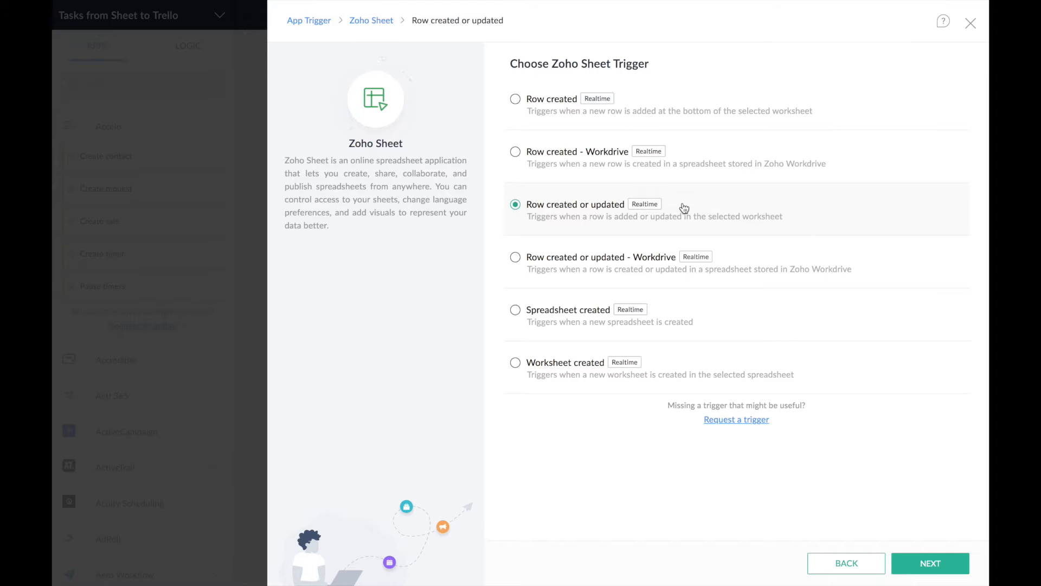
{"action": "left_click", "coordinate": [928, 563]}
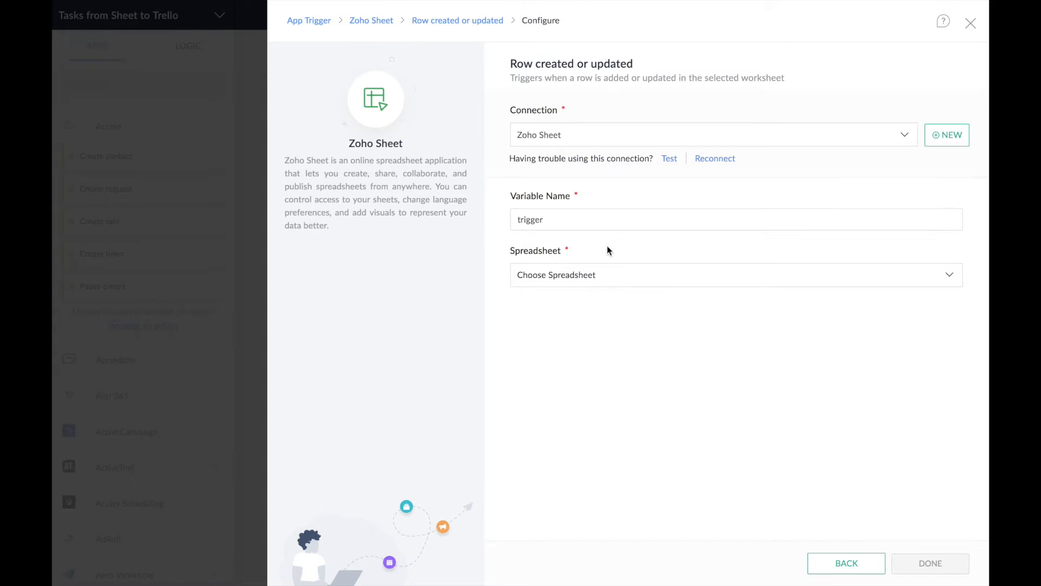
- Point the trigger at spreadsheet 'Zoho Flow and Zapier demo', worksheet 'Task list', and add a filter condition
{"action": "left_click", "coordinate": [608, 282]}
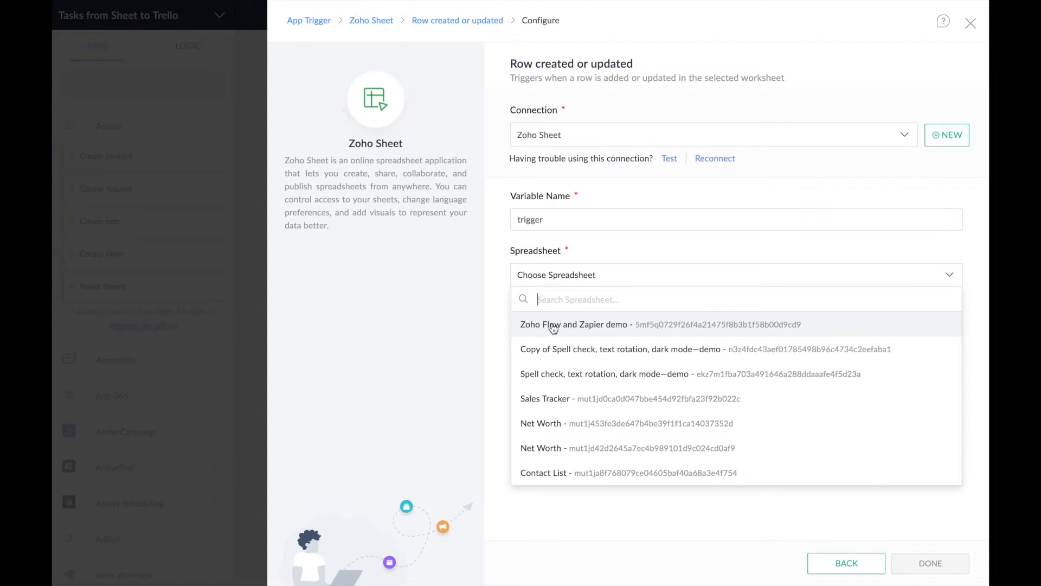
{"action": "left_click", "coordinate": [641, 332]}
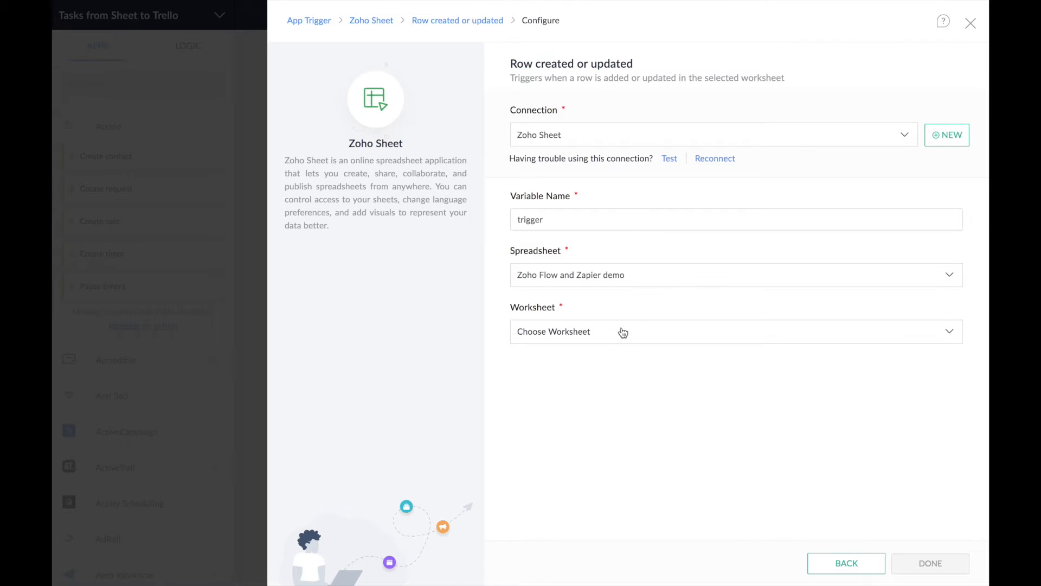
{"action": "left_click", "coordinate": [615, 333]}
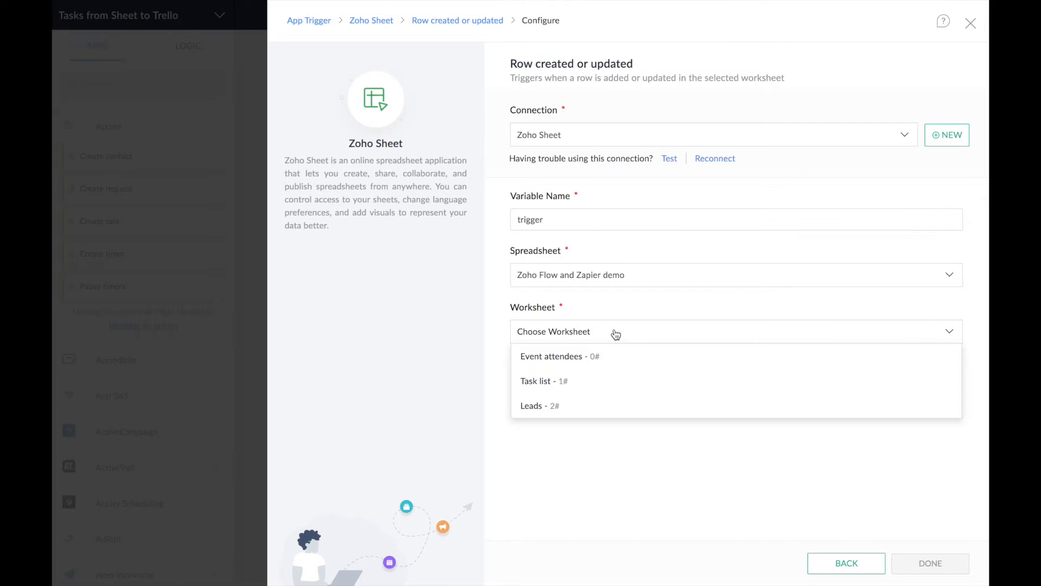
{"action": "left_click", "coordinate": [596, 386]}
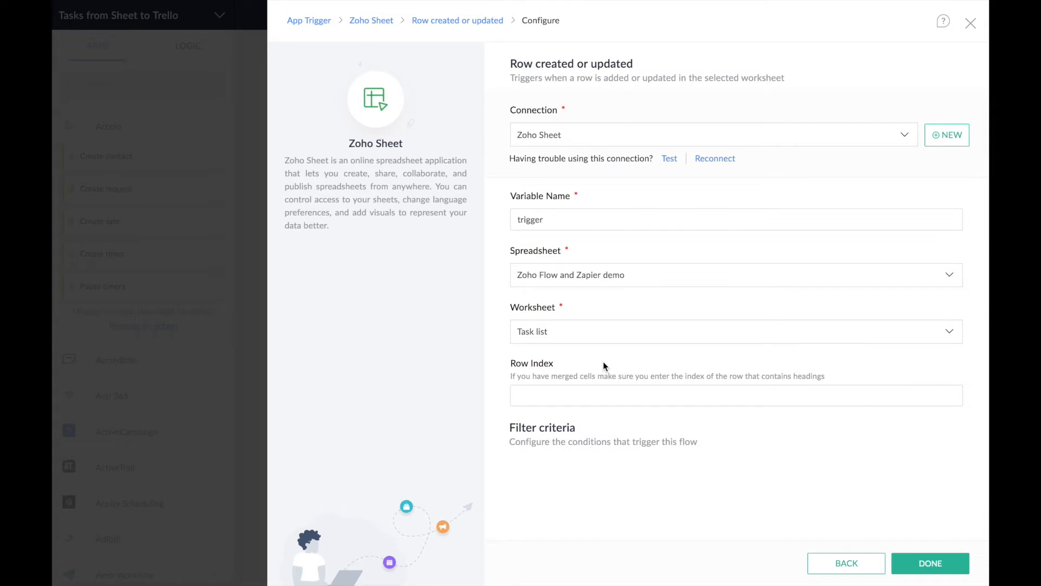
{"action": "left_click", "coordinate": [544, 432]}
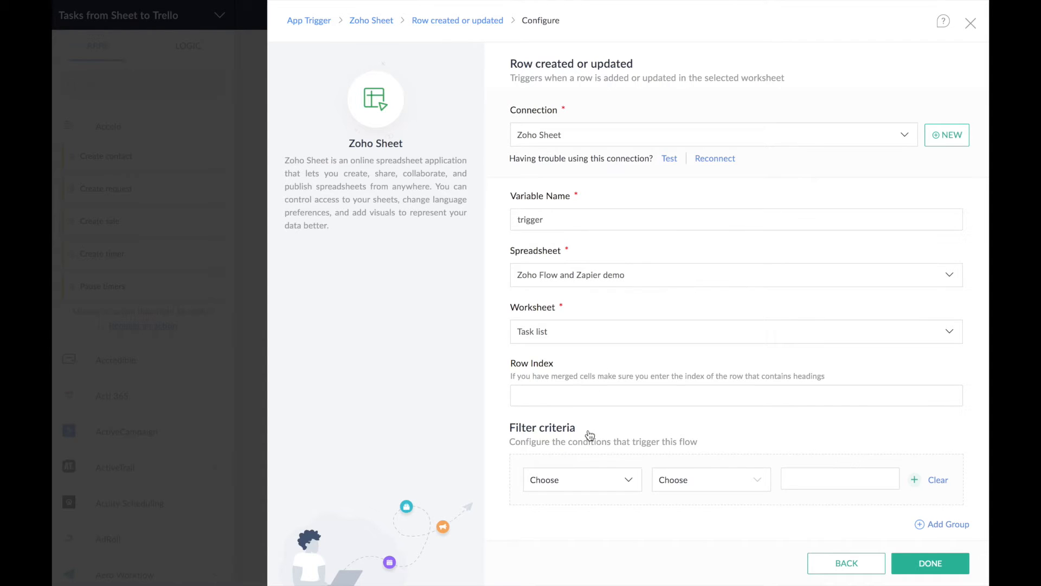
- Filter the trigger to rows where Priority equals 'High' and save it
{"action": "left_click", "coordinate": [629, 482]}
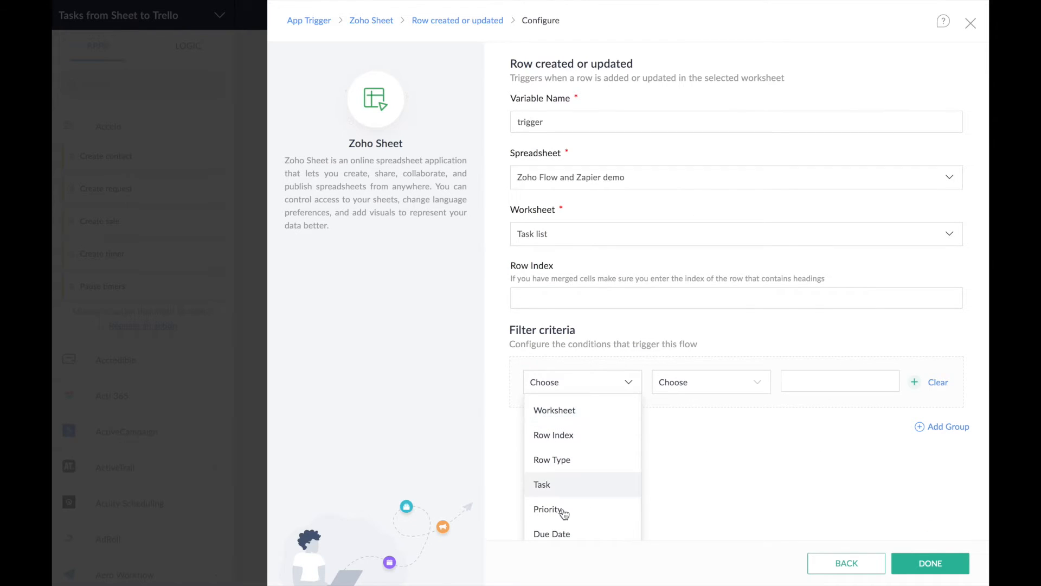
{"action": "left_click", "coordinate": [590, 514]}
{"action": "left_click", "coordinate": [754, 482]}
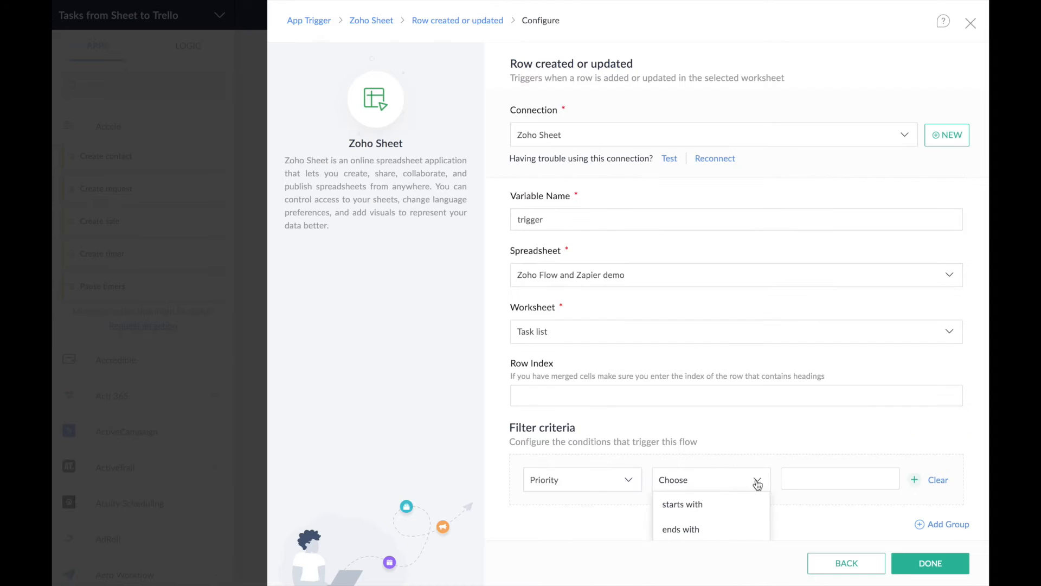
{"action": "scroll", "coordinate": [755, 482], "scroll_direction": "down", "scroll_amount": 2}
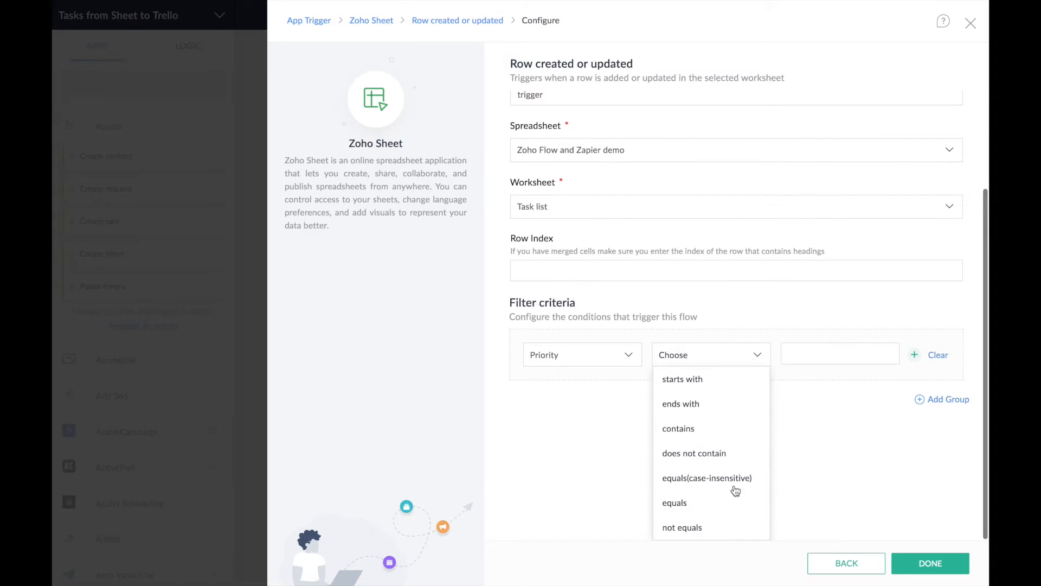
{"action": "left_click", "coordinate": [699, 503]}
{"action": "left_click", "coordinate": [793, 480]}
{"action": "type", "text": "High"}
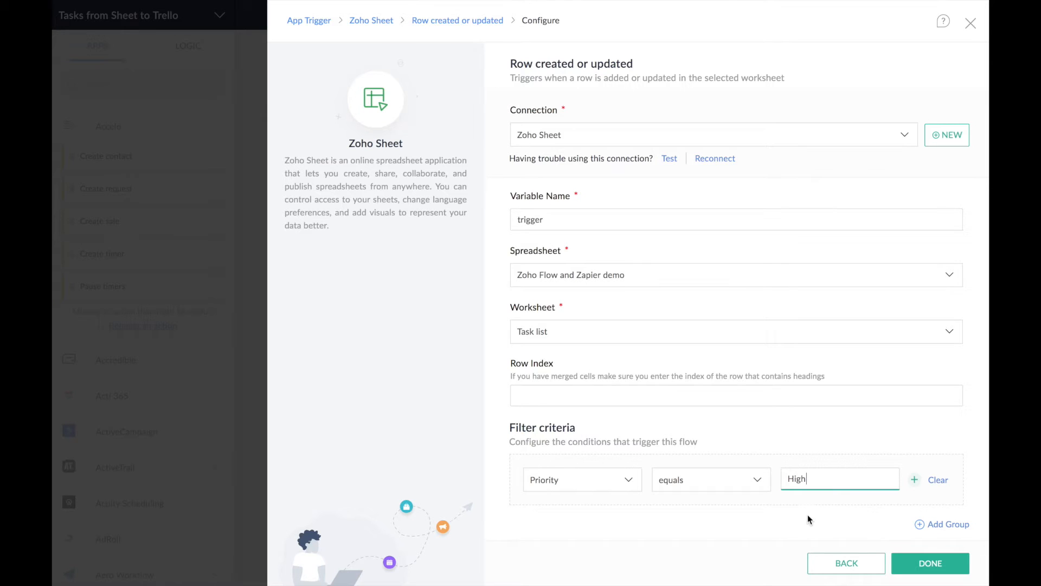
{"action": "left_click", "coordinate": [917, 563]}
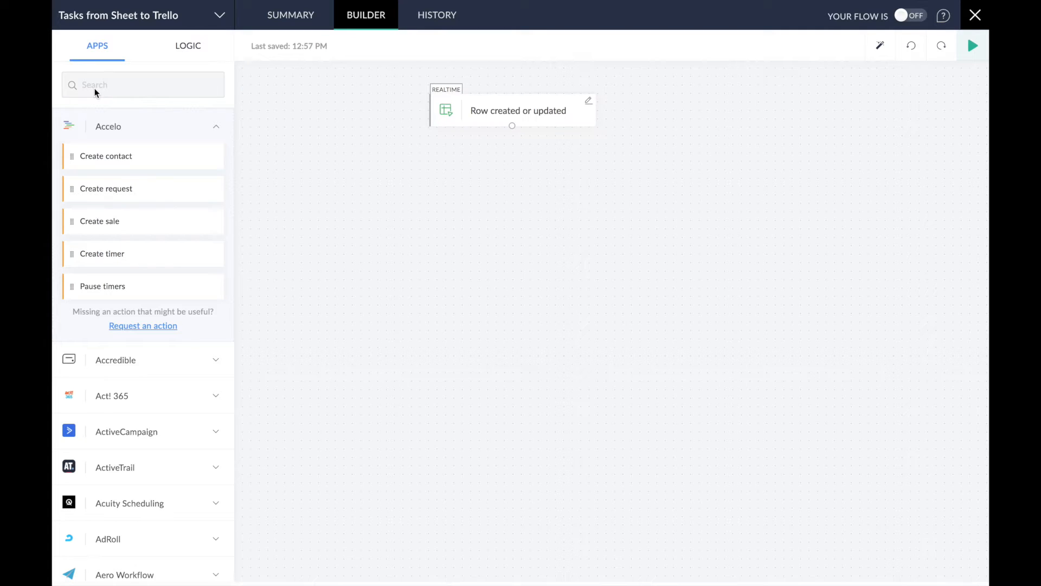
- Search the Apps panel for 'trello'
{"action": "left_click", "coordinate": [110, 84]}
{"action": "type", "text": "tr"}
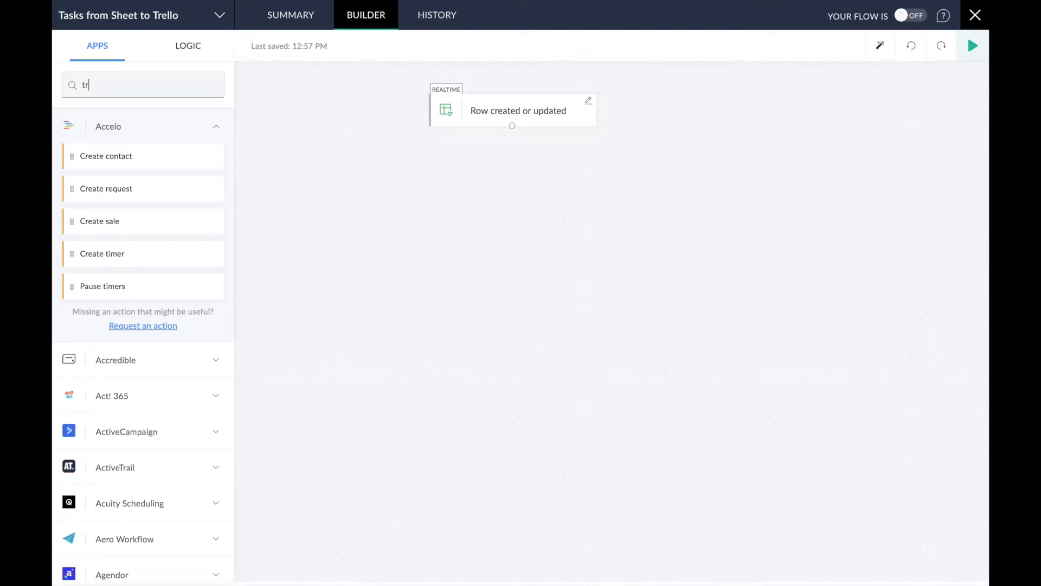
{"action": "type", "text": "e"}
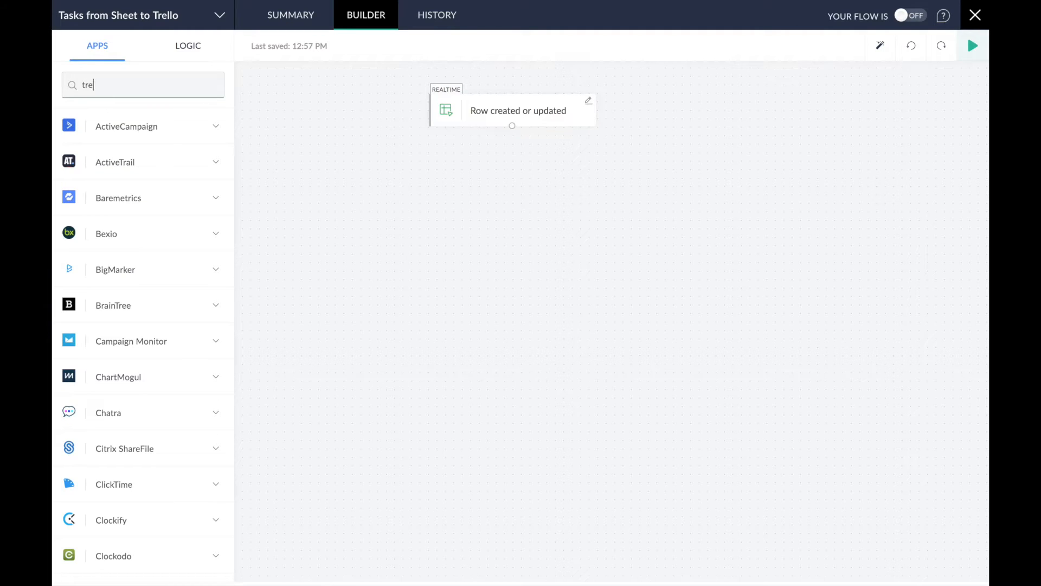
{"action": "type", "text": "llo"}
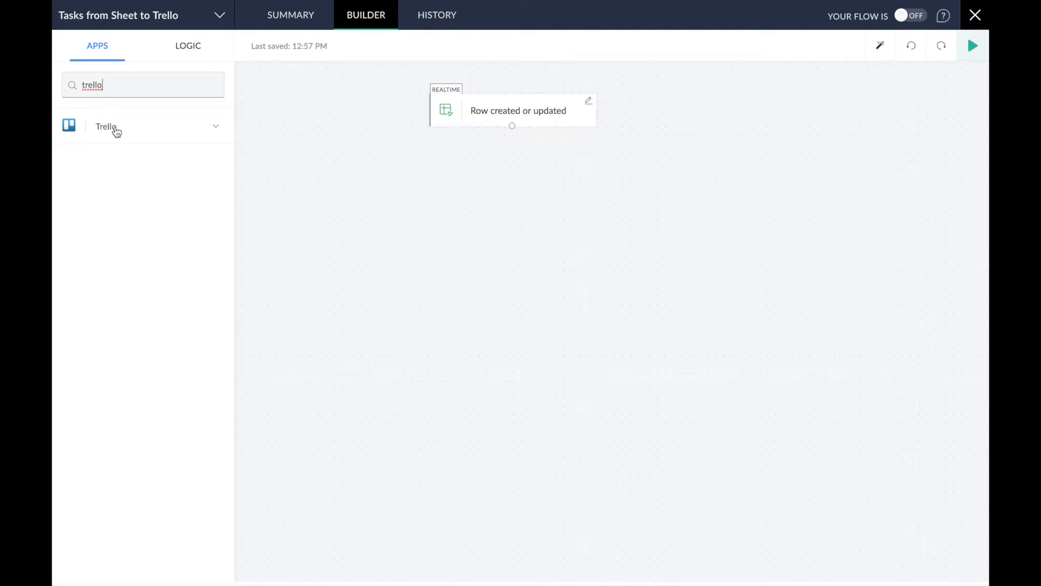
- Expand Trello's actions and drag Create card toward the trigger
{"action": "left_click", "coordinate": [116, 132]}
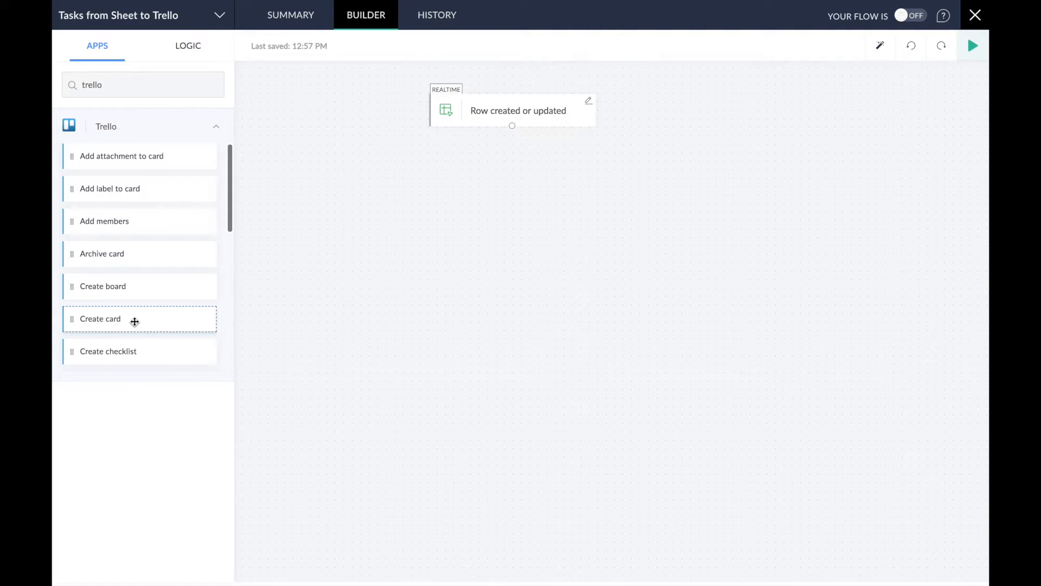
{"action": "left_click_drag", "start_coordinate": [138, 319], "coordinate": [446, 228]}
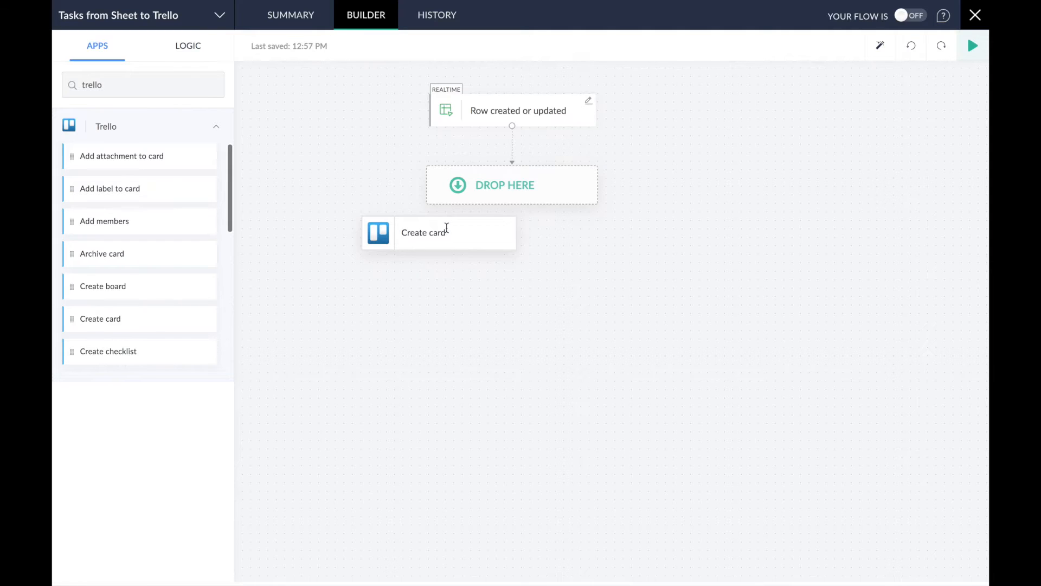
- Drop the Trello Create card action into the slot below the Row created or updated trigger
{"action": "left_click_drag", "start_coordinate": [446, 227], "coordinate": [519, 181]}
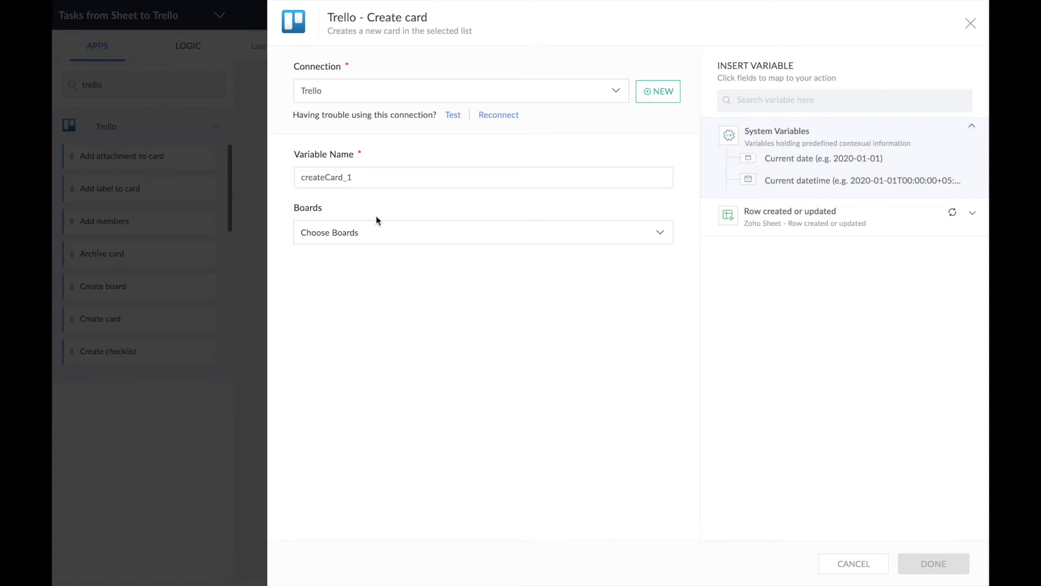
- Set the Create card action to board 'To do' and list 'Task list'
{"action": "left_click", "coordinate": [388, 237]}
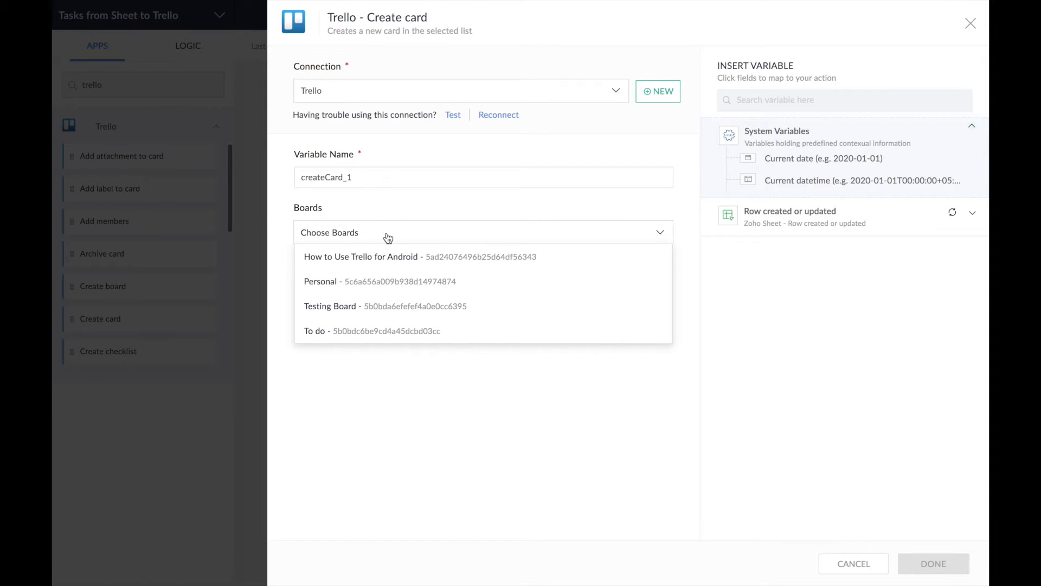
{"action": "left_click", "coordinate": [464, 333]}
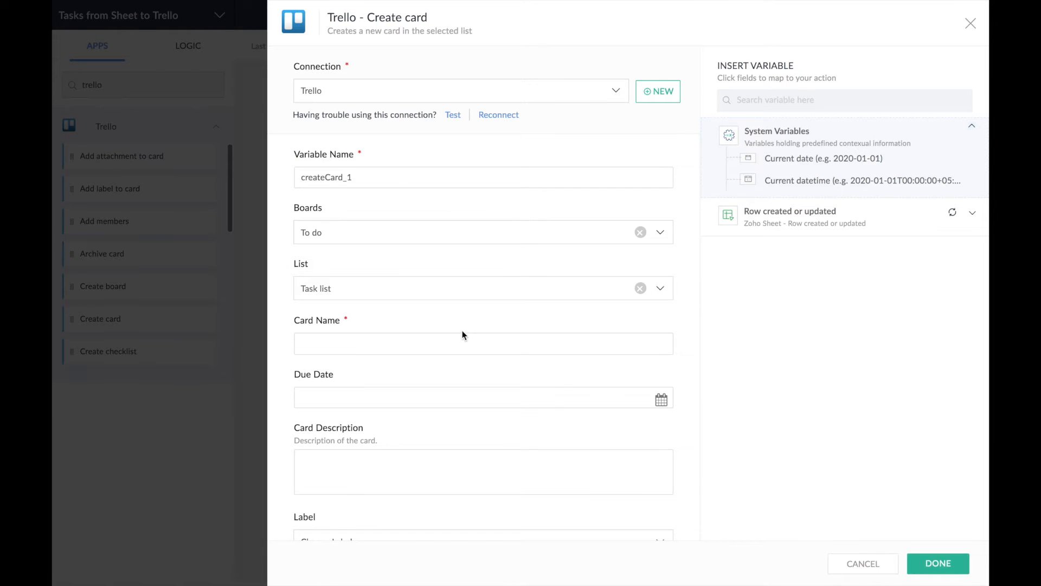
{"action": "left_click", "coordinate": [341, 291]}
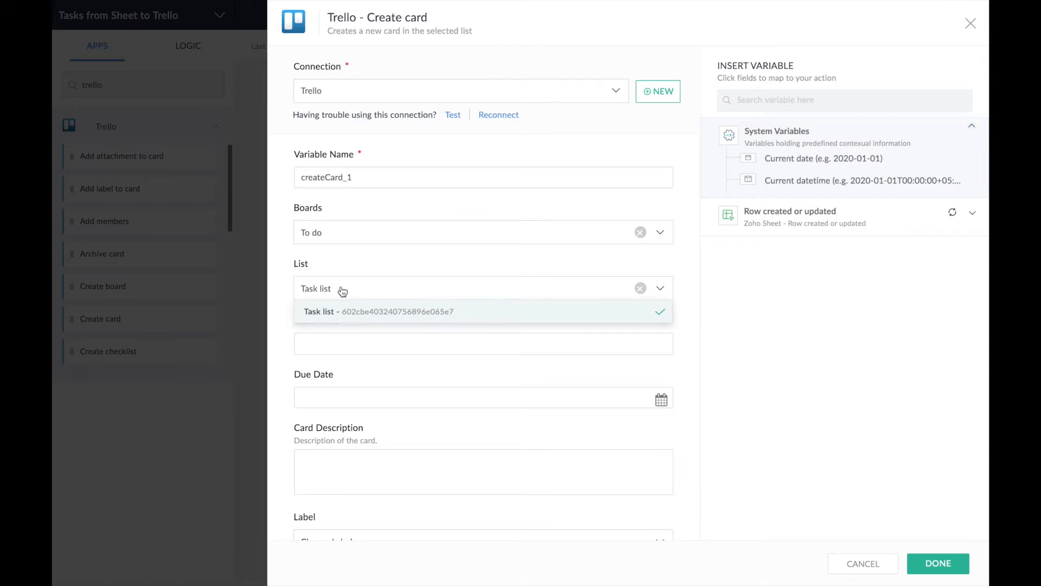
{"action": "left_click", "coordinate": [328, 321]}
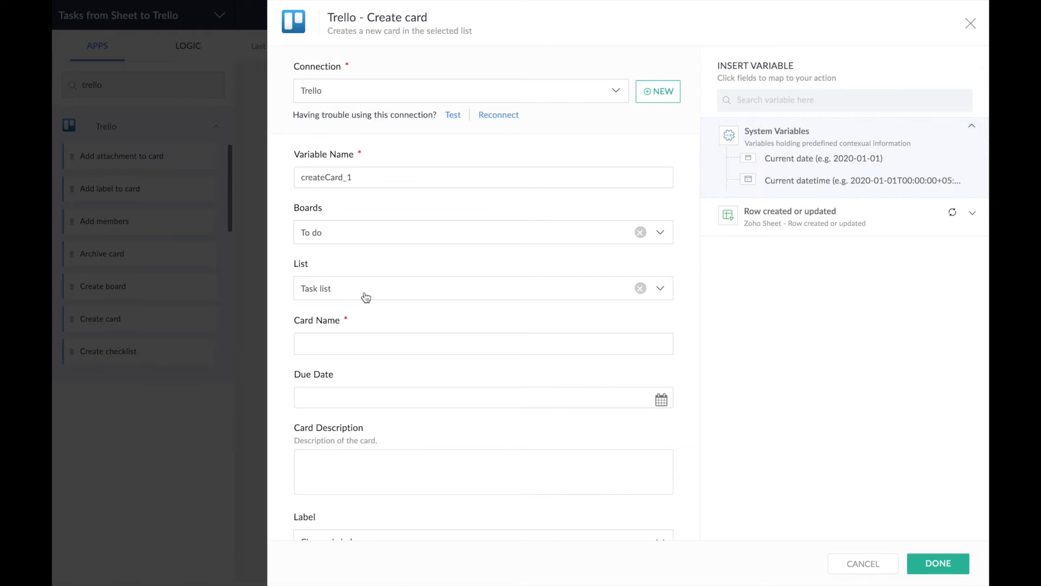
{"action": "left_click", "coordinate": [342, 341]}
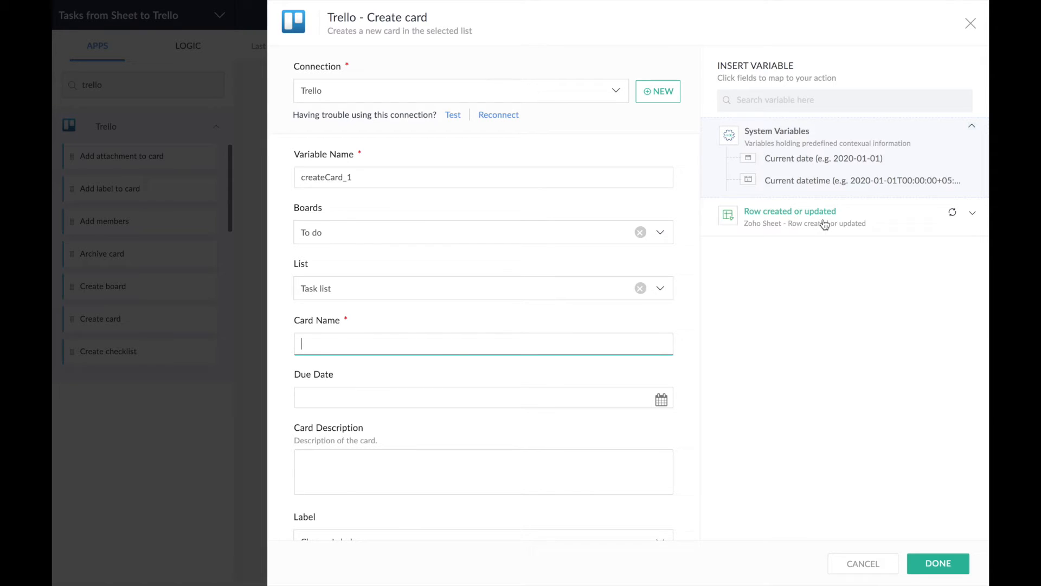
- Map the row's Task to Card Name and Due Date to Due Date, set position Top, and save
{"action": "left_click", "coordinate": [861, 221]}
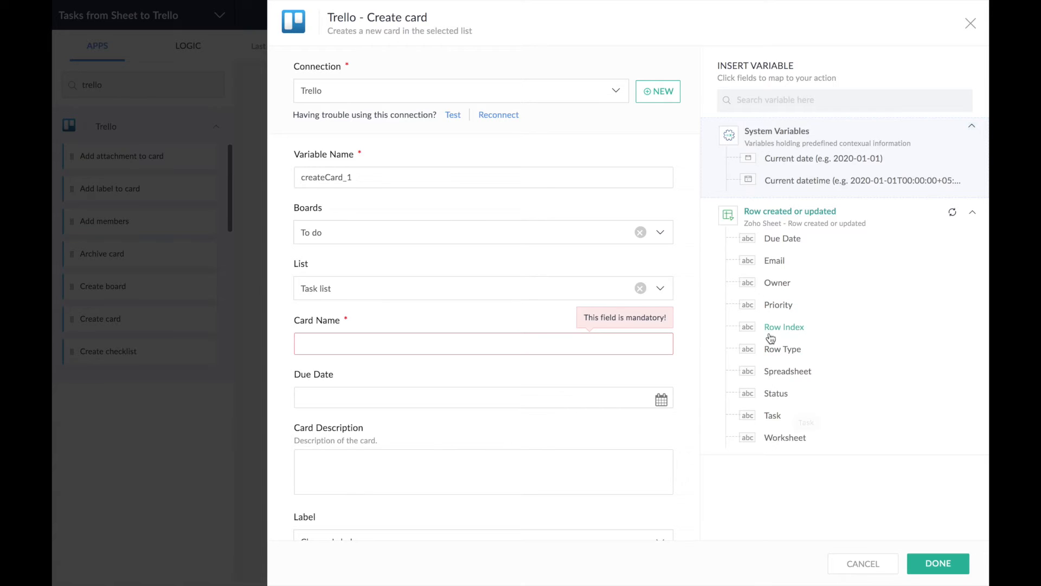
{"action": "left_click", "coordinate": [561, 347]}
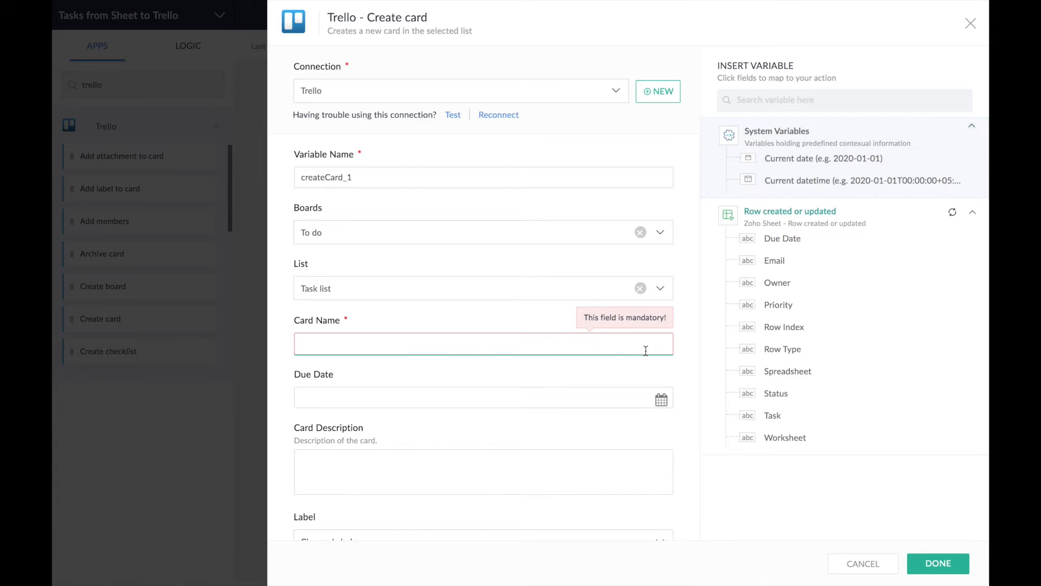
{"action": "left_click", "coordinate": [773, 415]}
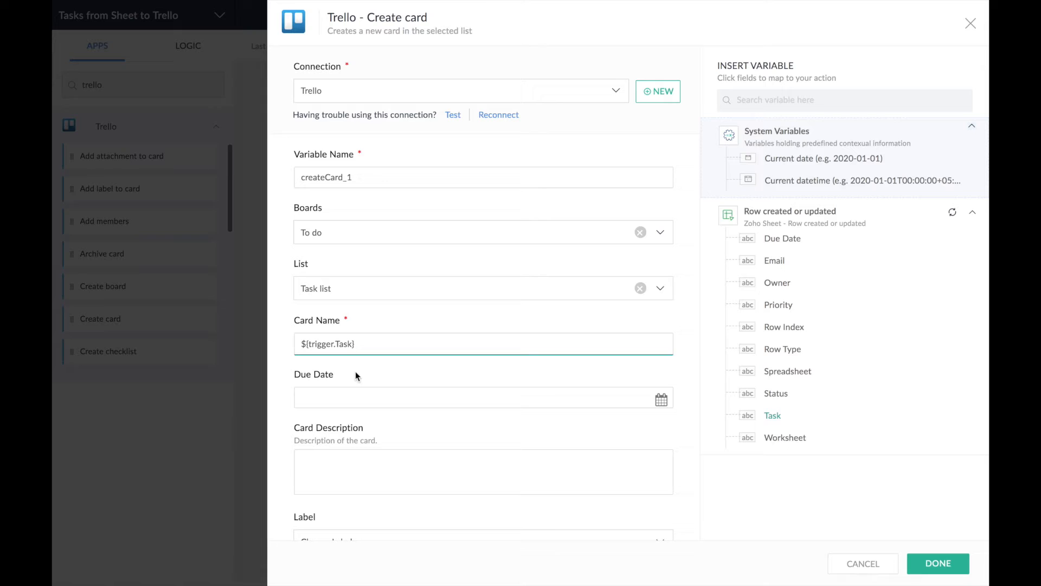
{"action": "left_click", "coordinate": [360, 399]}
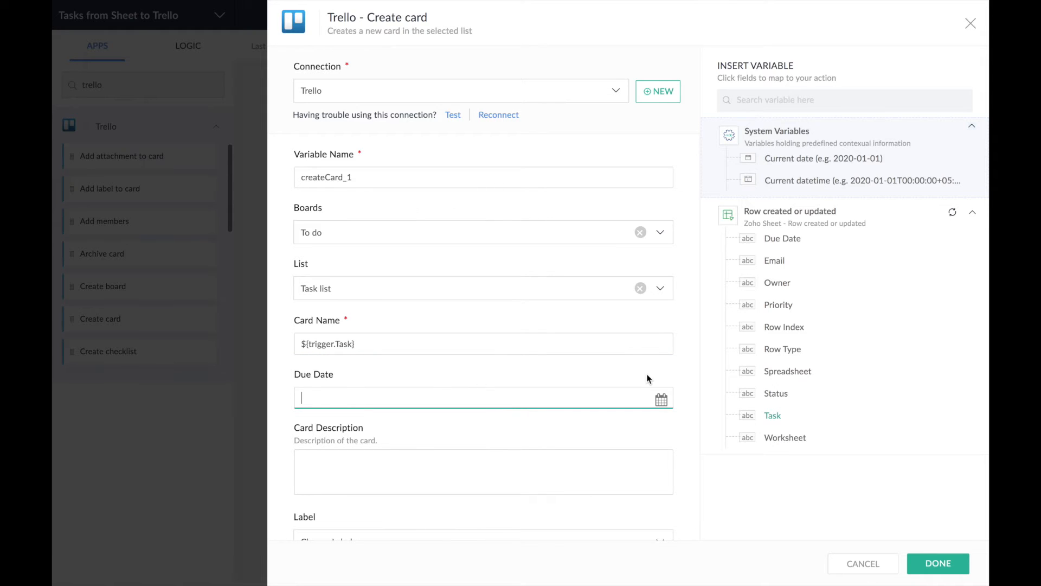
{"action": "left_click", "coordinate": [787, 245]}
{"action": "scroll", "coordinate": [388, 439], "scroll_direction": "down", "scroll_amount": 2}
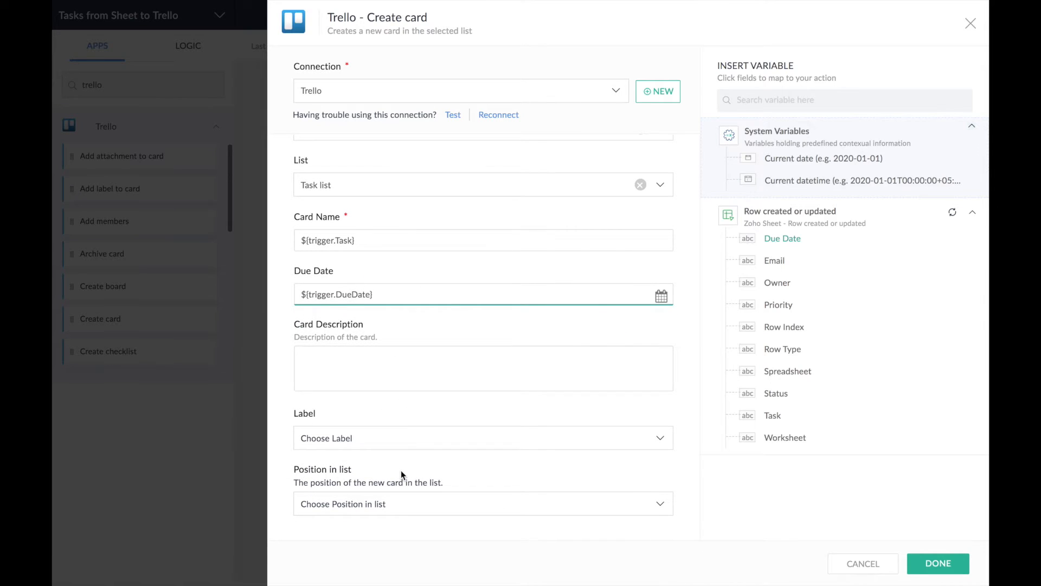
{"action": "left_click", "coordinate": [412, 510]}
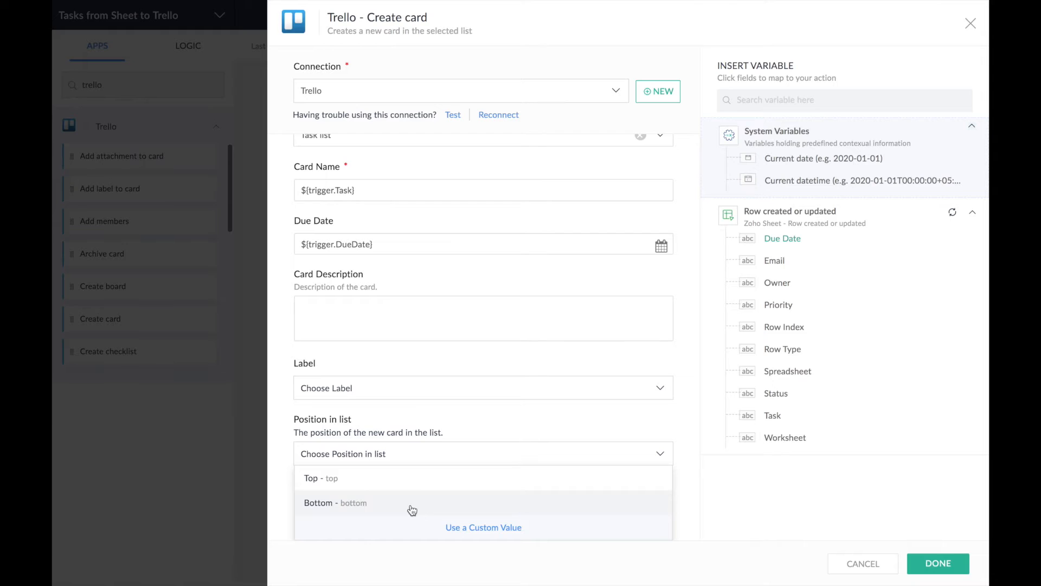
{"action": "left_click", "coordinate": [377, 478]}
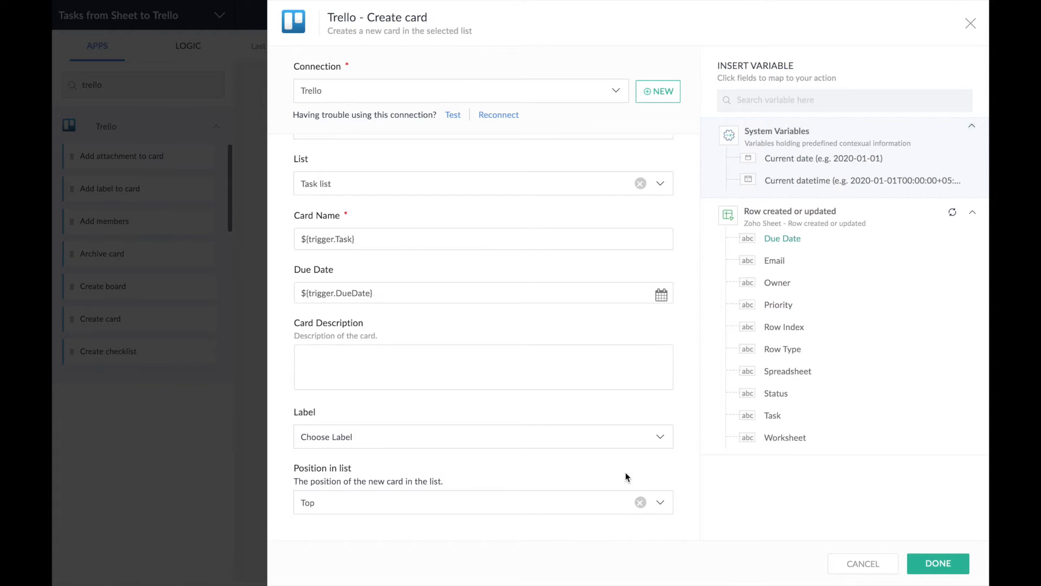
{"action": "left_click", "coordinate": [925, 562]}
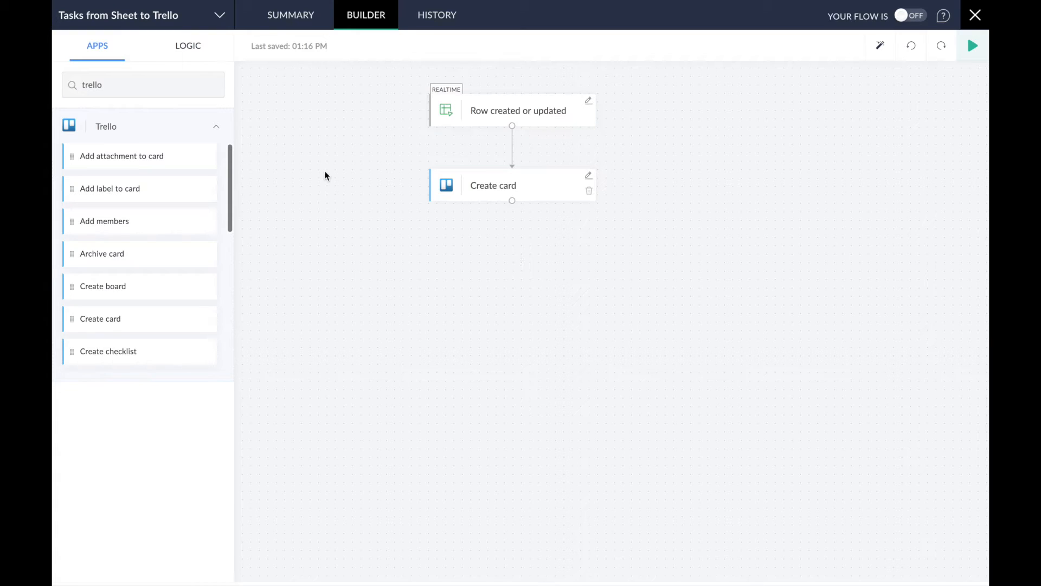
- Drag a Decision step from Logic > Flow Control onto the canvas below Create card
{"action": "left_click", "coordinate": [189, 54]}
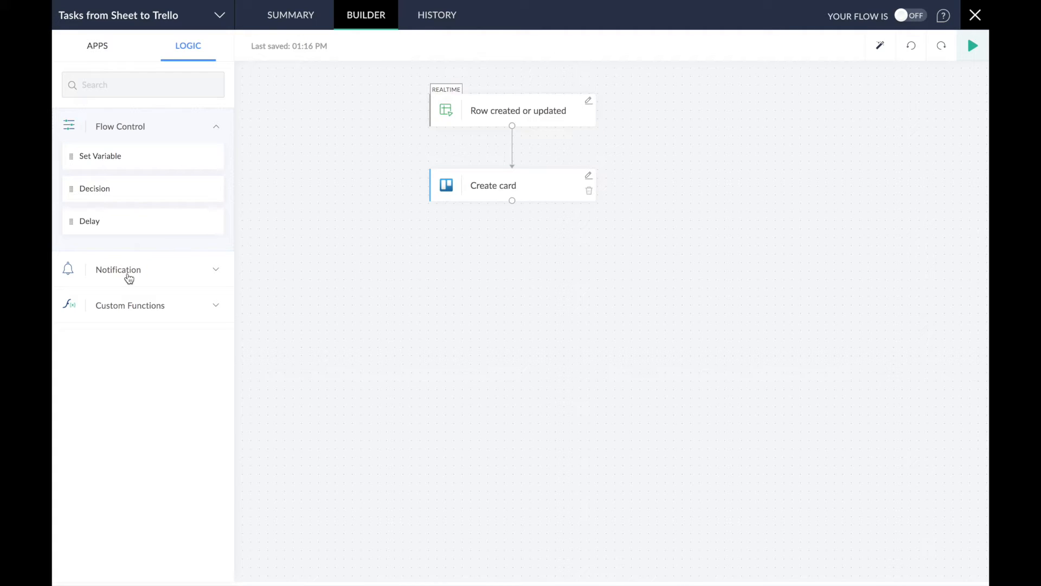
{"action": "left_click", "coordinate": [132, 307]}
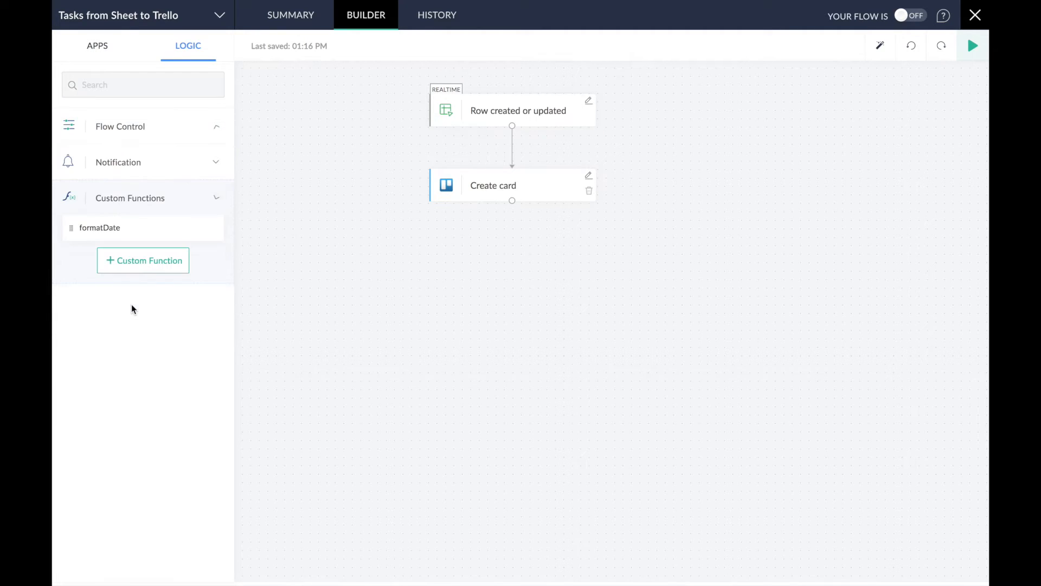
{"action": "left_click", "coordinate": [138, 134]}
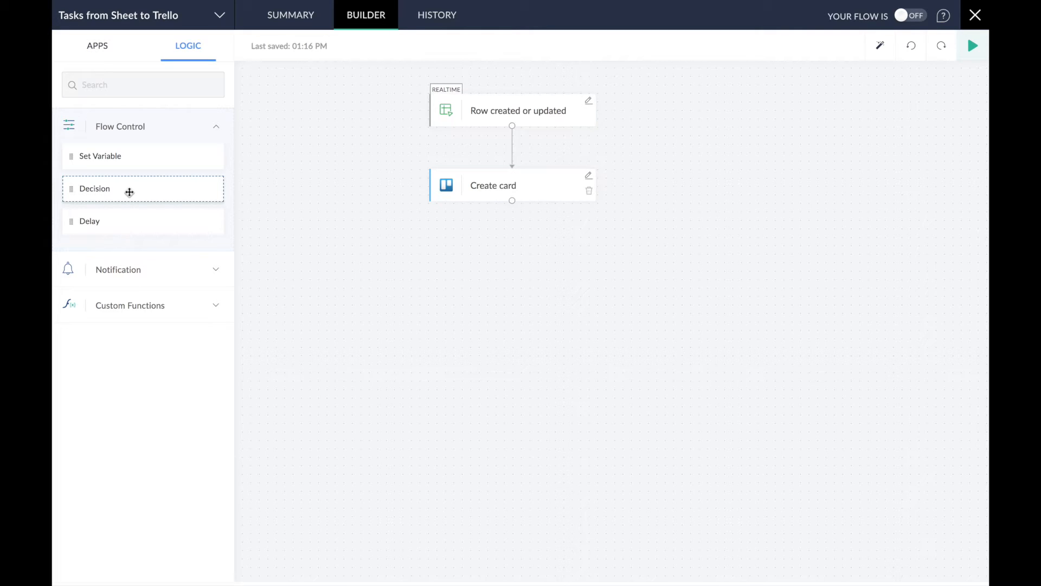
{"action": "left_click_drag", "start_coordinate": [132, 192], "coordinate": [570, 266]}
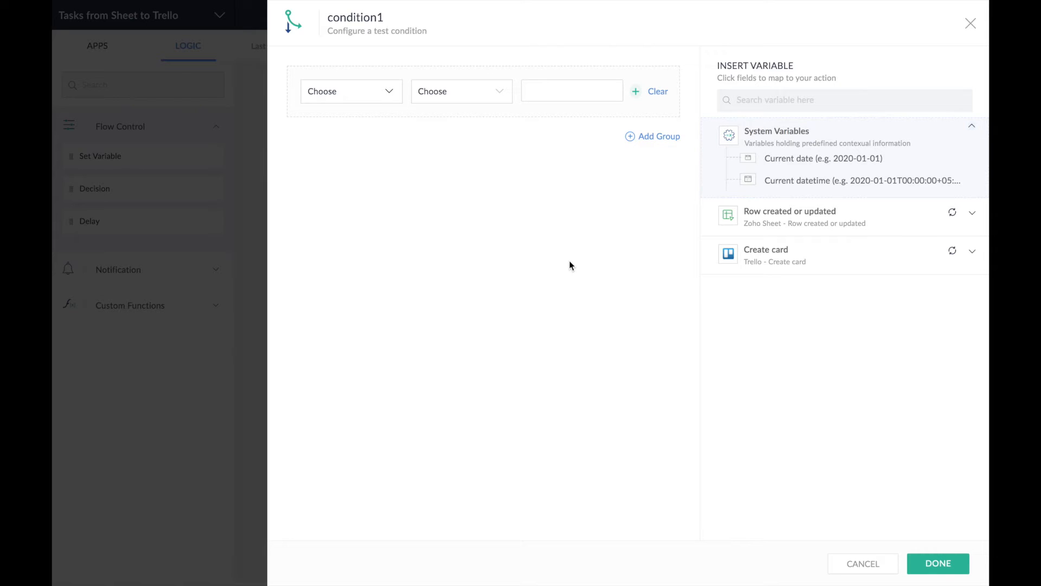
- Base condition1 on the sheet row's Status field
{"action": "left_click", "coordinate": [389, 92]}
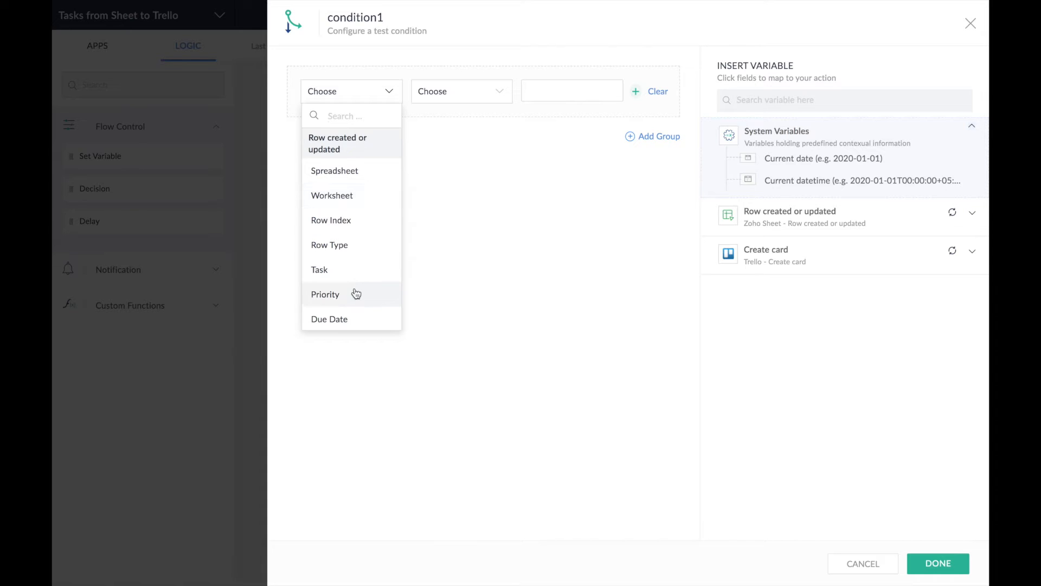
{"action": "scroll", "coordinate": [363, 277], "scroll_direction": "down", "scroll_amount": 5}
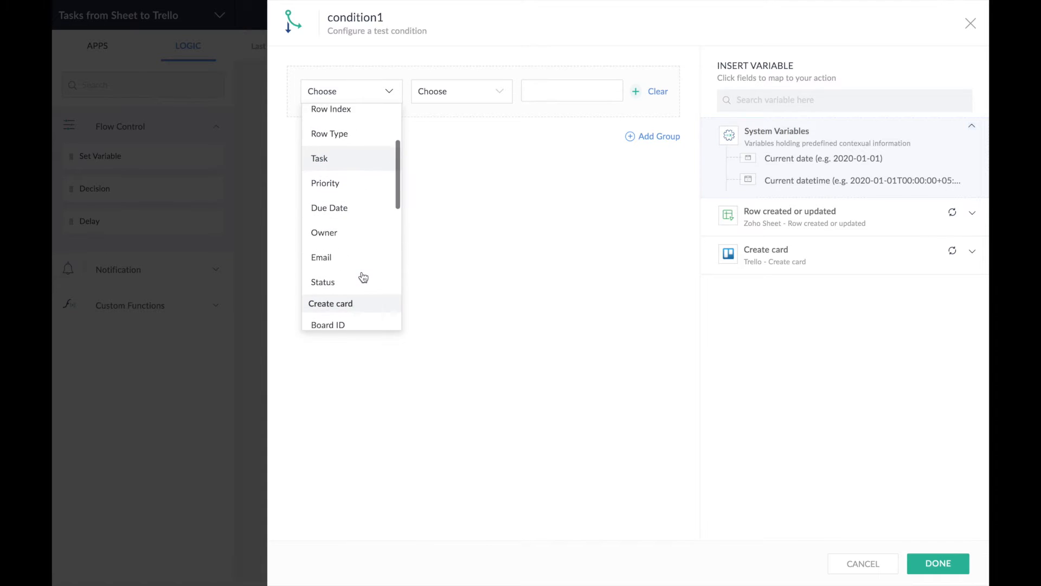
{"action": "scroll", "coordinate": [363, 277], "scroll_direction": "down", "scroll_amount": 2}
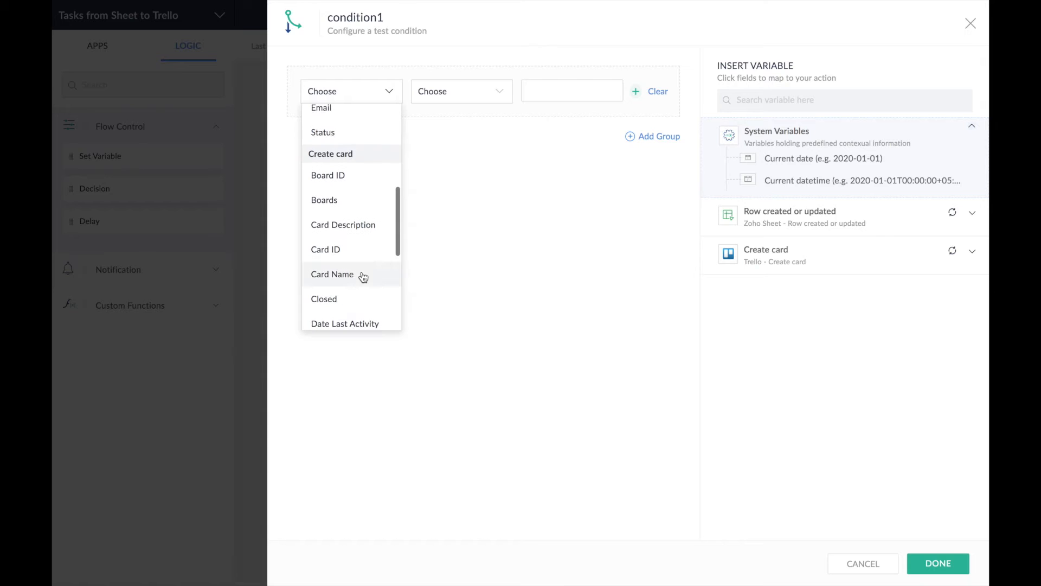
{"action": "scroll", "coordinate": [368, 279], "scroll_direction": "down", "scroll_amount": 3}
{"action": "scroll", "coordinate": [371, 276], "scroll_direction": "up", "scroll_amount": 3}
{"action": "scroll", "coordinate": [372, 279], "scroll_direction": "up", "scroll_amount": 1}
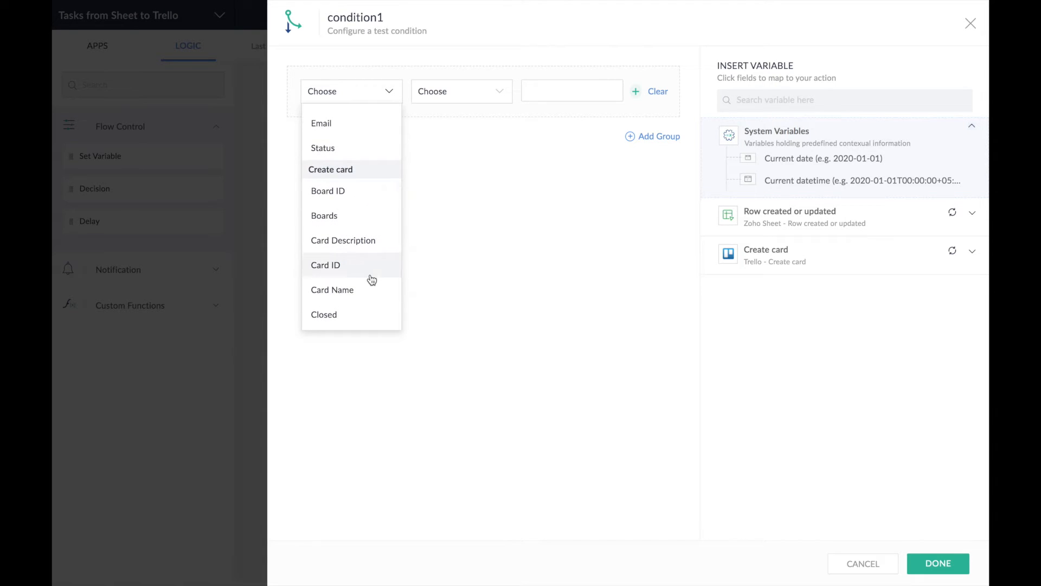
{"action": "scroll", "coordinate": [372, 279], "scroll_direction": "up", "scroll_amount": 5}
{"action": "scroll", "coordinate": [365, 279], "scroll_direction": "down", "scroll_amount": 1}
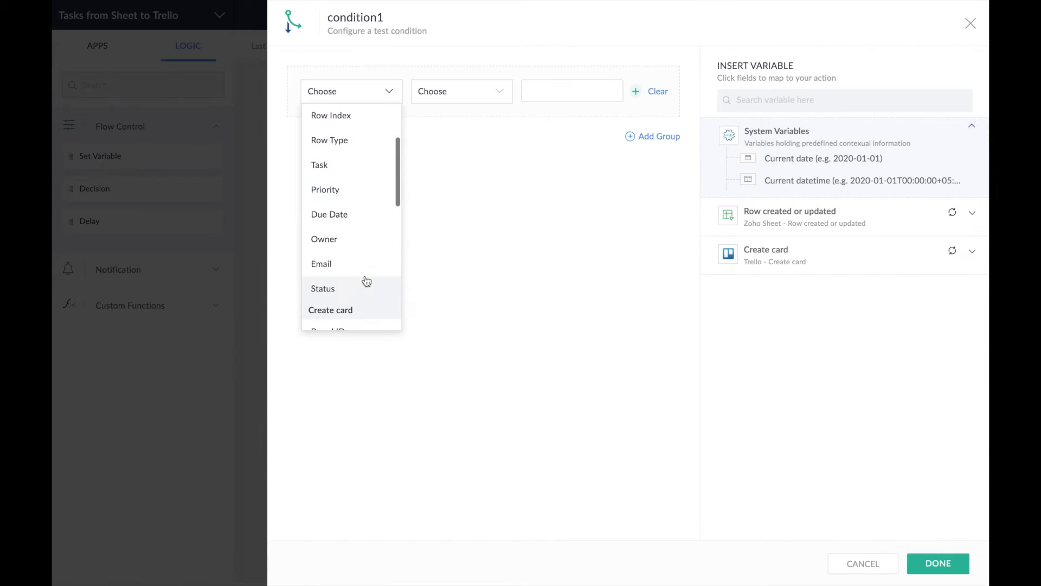
{"action": "left_click", "coordinate": [362, 291]}
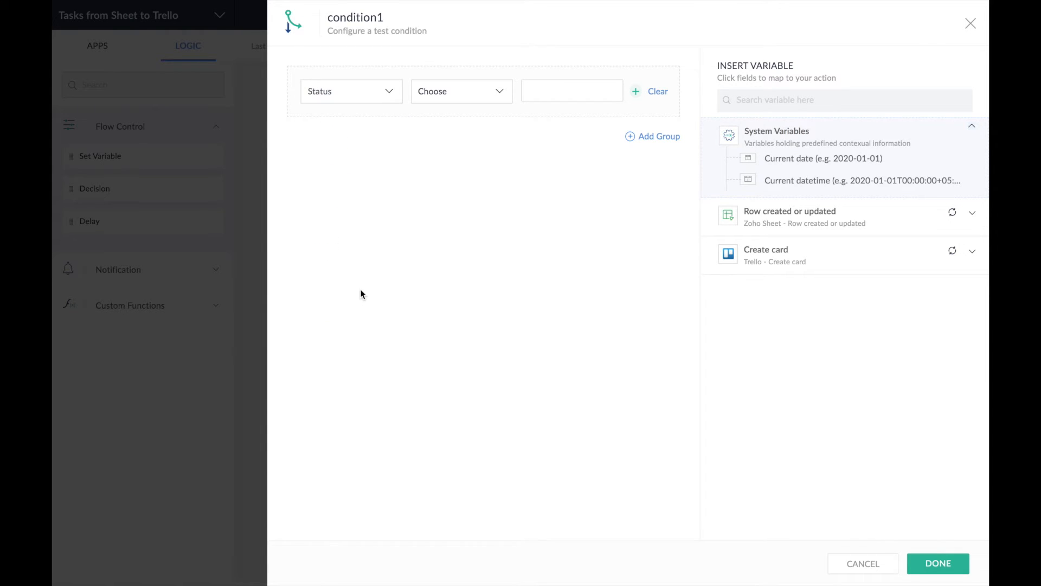
- Make the condition 'equals Open' and save the Decision step
{"action": "left_click", "coordinate": [495, 96]}
{"action": "left_click", "coordinate": [461, 251]}
{"action": "left_click", "coordinate": [544, 94]}
{"action": "type", "text": "Open"}
{"action": "left_click", "coordinate": [584, 193]}
{"action": "left_click", "coordinate": [937, 564]}
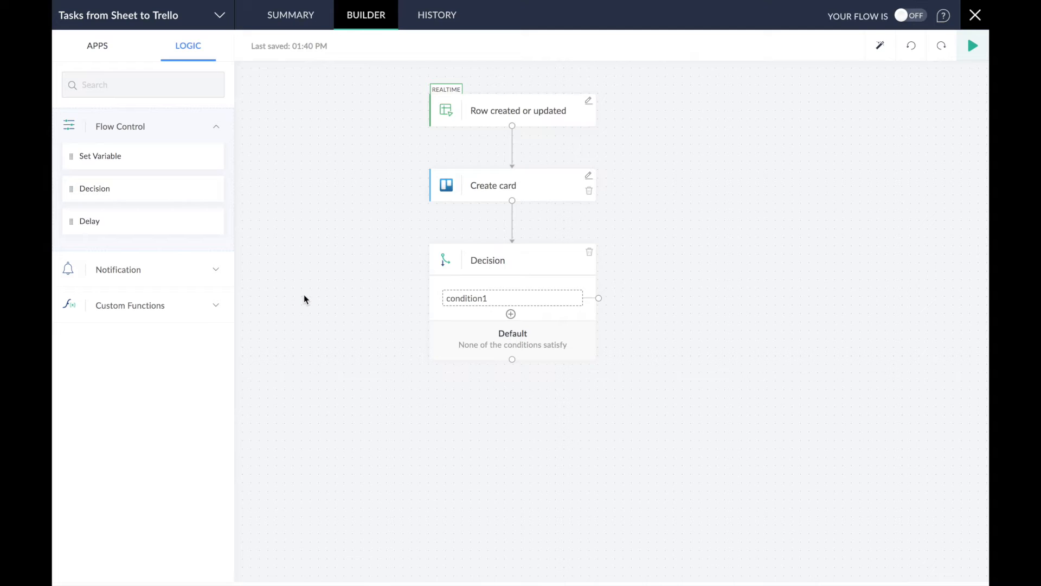
- Search apps for 'zoho cliq' and scroll its actions down to Message user
{"action": "left_click", "coordinate": [106, 48]}
{"action": "left_click", "coordinate": [112, 89]}
{"action": "type", "text": "zo"}
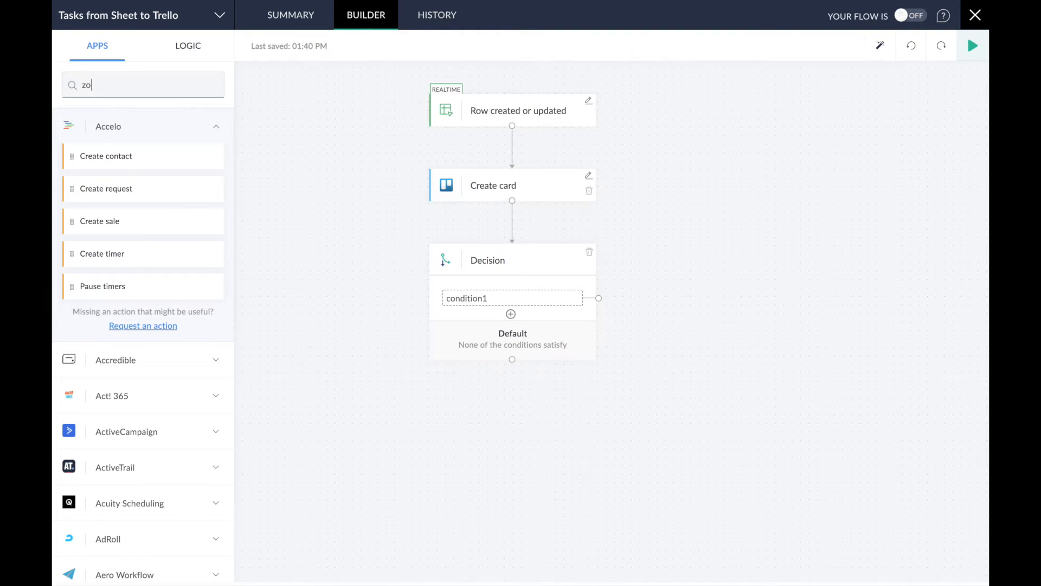
{"action": "type", "text": "ho cliq"}
{"action": "left_click", "coordinate": [121, 131]}
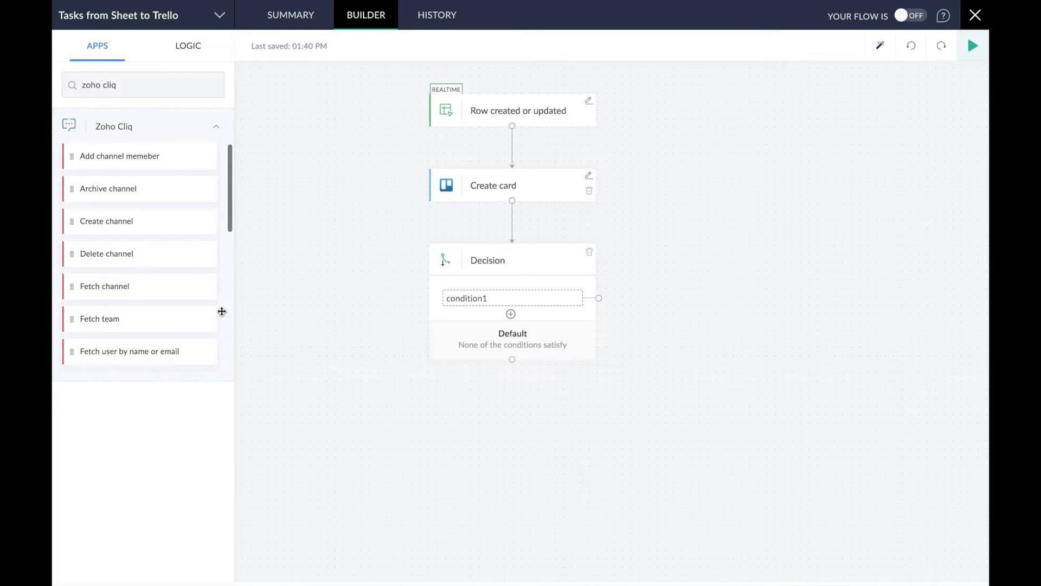
{"action": "scroll", "coordinate": [222, 312], "scroll_direction": "down", "scroll_amount": 5}
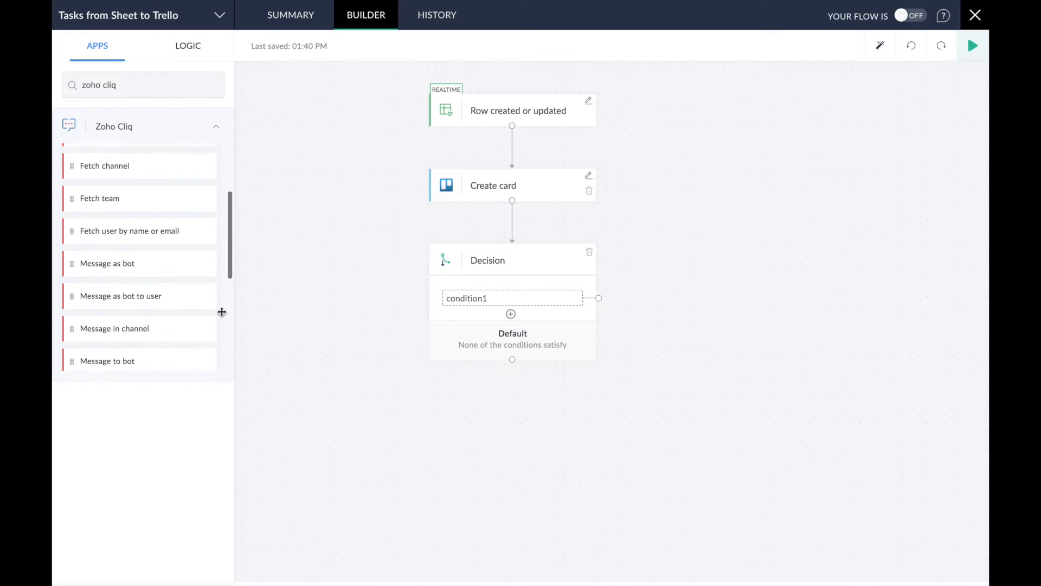
{"action": "scroll", "coordinate": [222, 312], "scroll_direction": "down", "scroll_amount": 3}
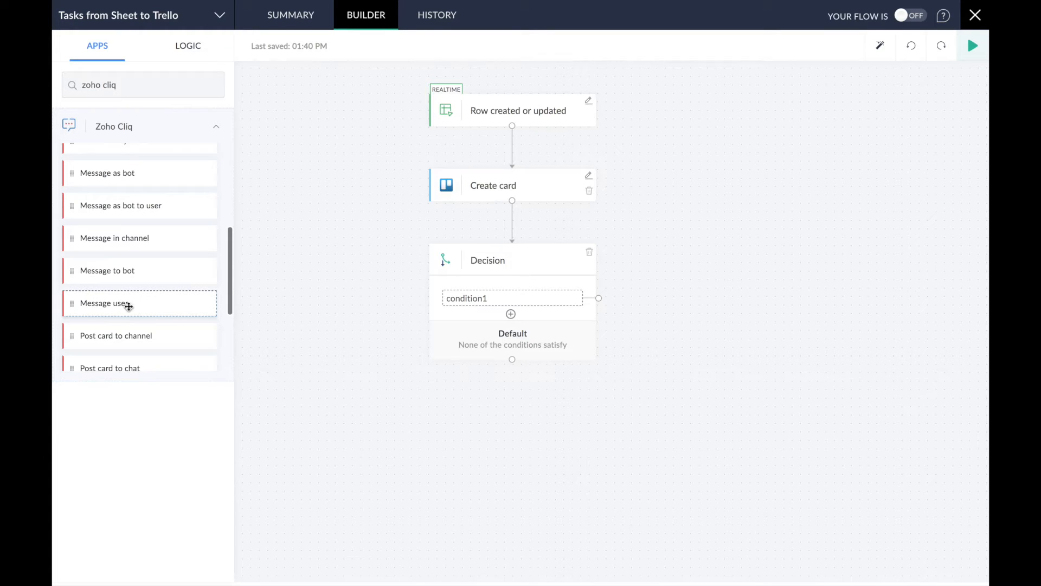
- Drop the Zoho Cliq Message user action onto the condition1 branch and open its settings
{"action": "left_click_drag", "start_coordinate": [152, 307], "coordinate": [346, 324]}
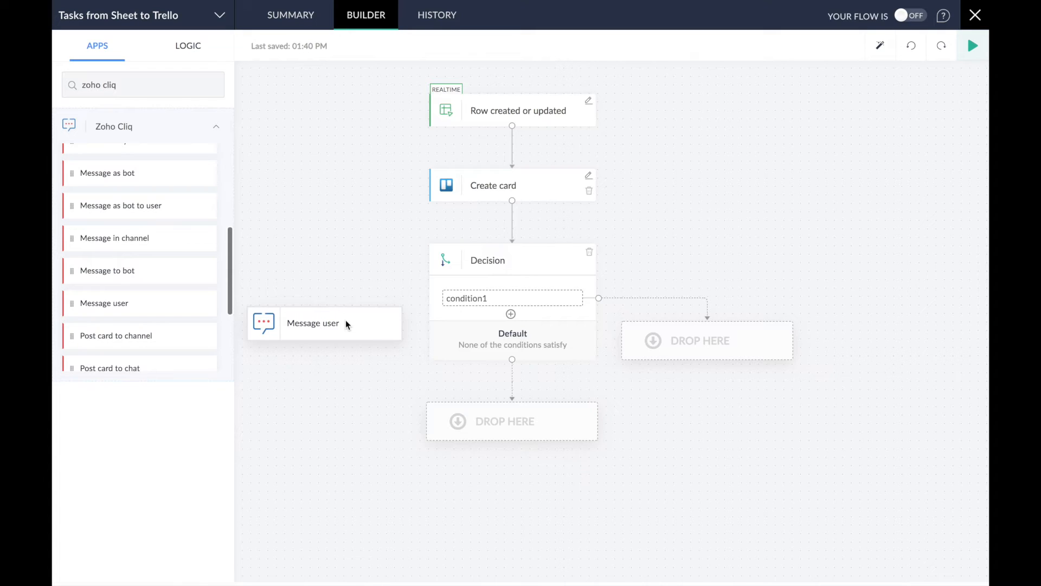
{"action": "left_click_drag", "start_coordinate": [347, 324], "coordinate": [727, 340]}
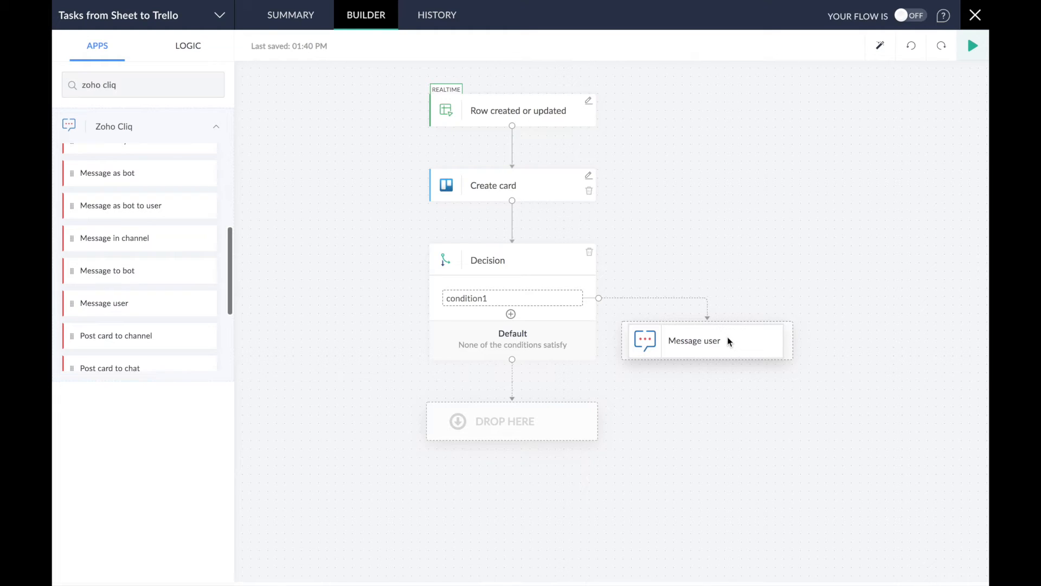
{"action": "left_click", "coordinate": [728, 341]}
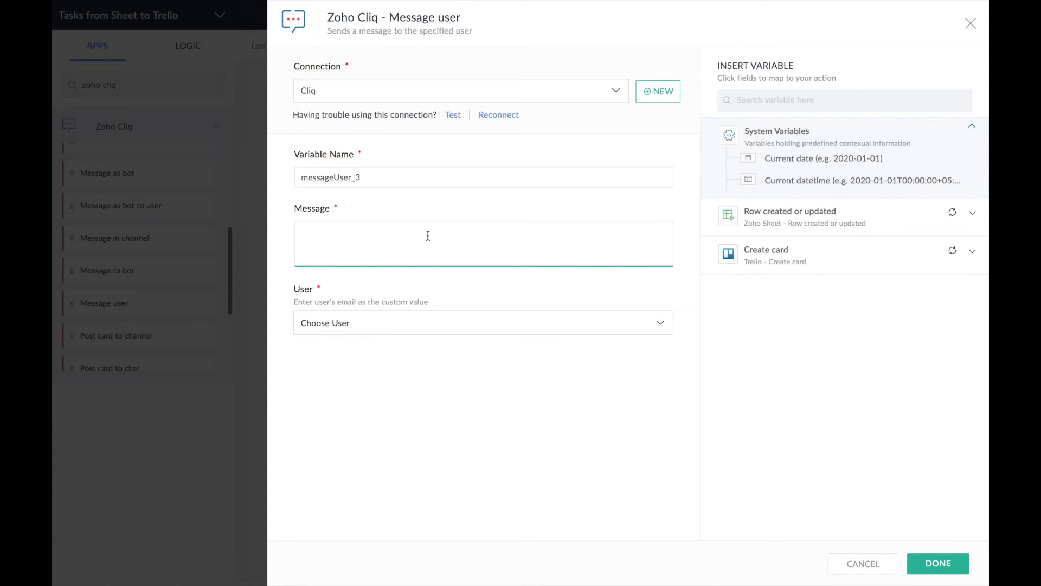
- Write the message 'Hey there! The task ${trigger.Task} has been assigned to you.'
{"action": "type", "text": "Hey there! The task"}
{"action": "left_click", "coordinate": [821, 225]}
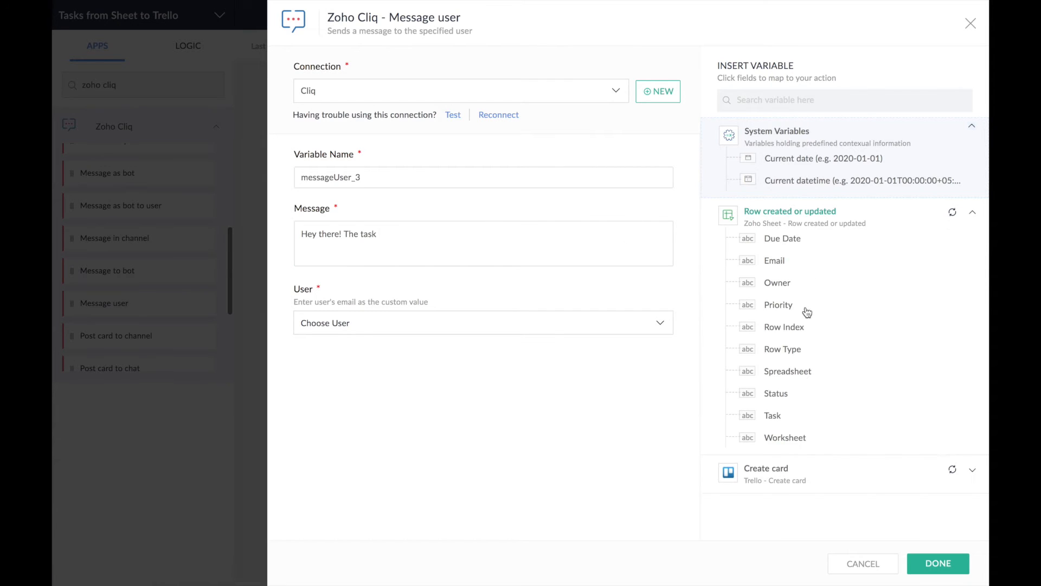
{"action": "left_click", "coordinate": [773, 417]}
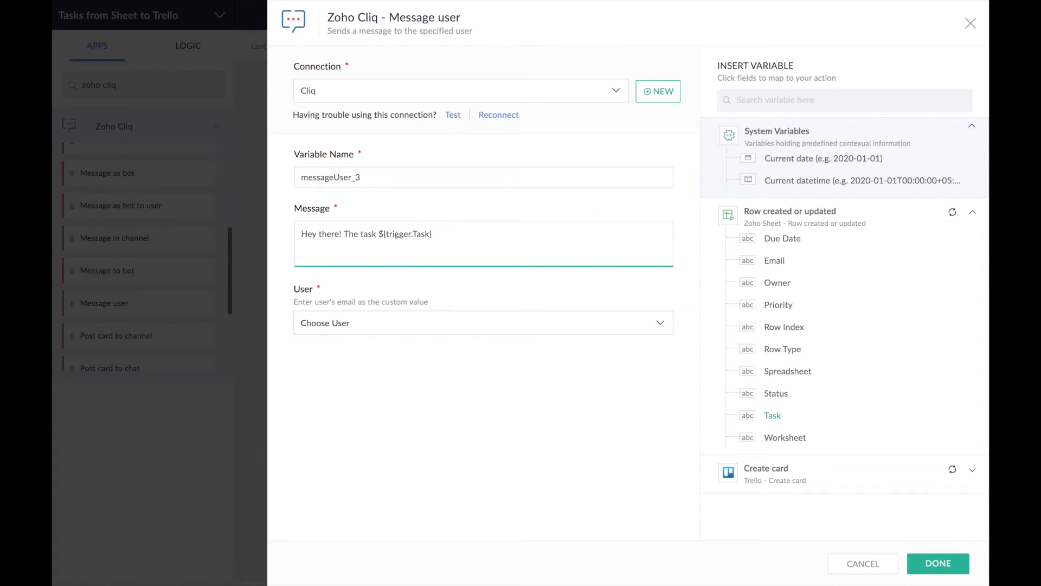
{"action": "type", "text": "has been assigned to you."}
- Send the message to a custom user value, the row's Email, and save the step
{"action": "left_click", "coordinate": [479, 331]}
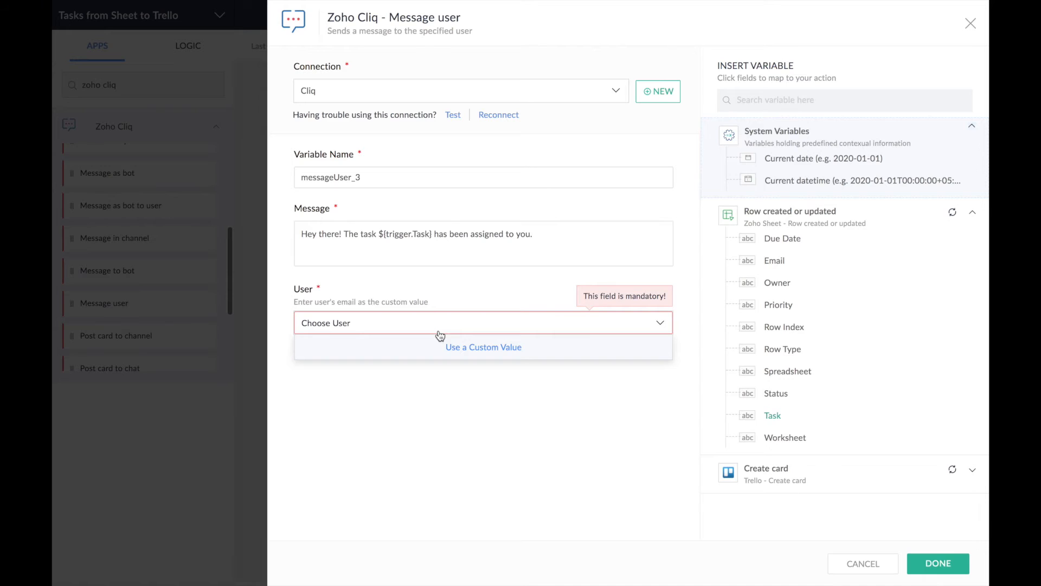
{"action": "left_click", "coordinate": [484, 350]}
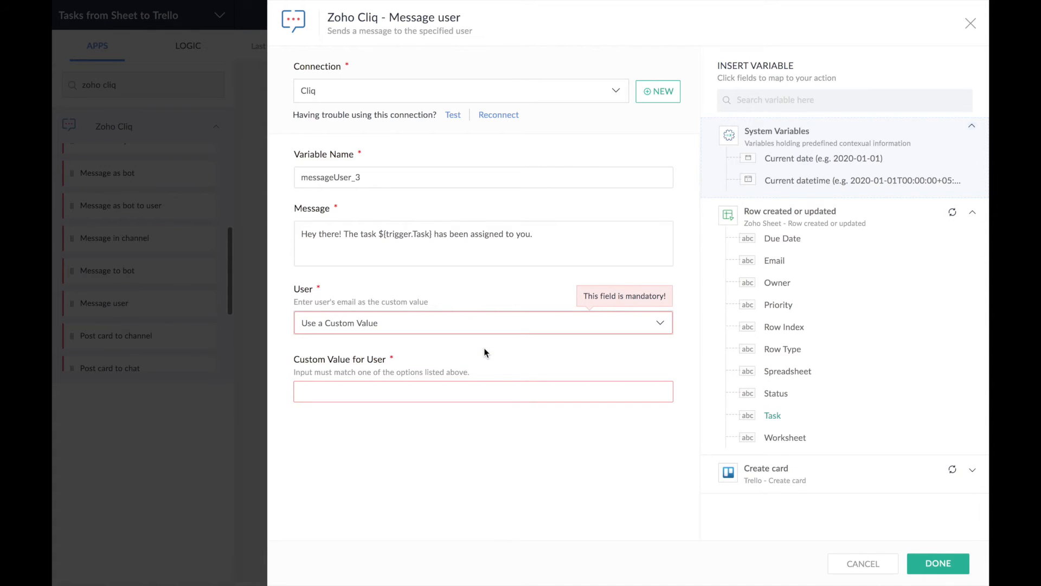
{"action": "left_click", "coordinate": [420, 398]}
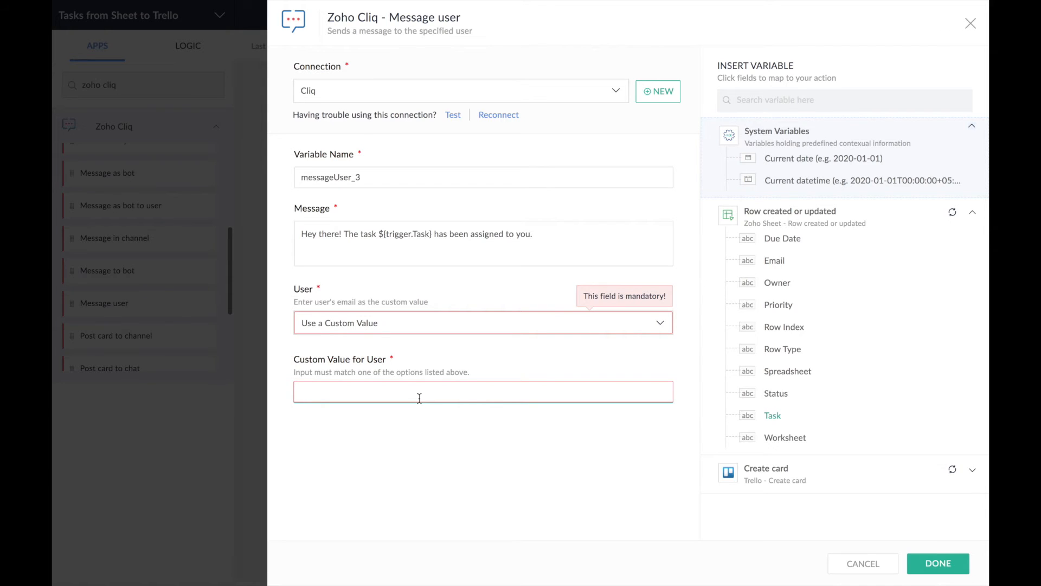
{"action": "left_click", "coordinate": [776, 263]}
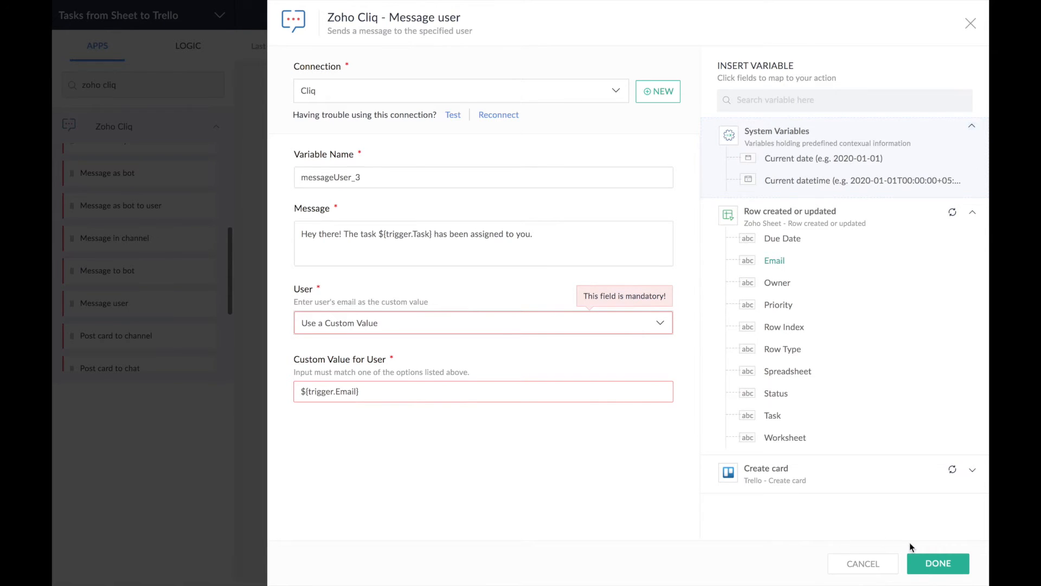
{"action": "left_click", "coordinate": [935, 567]}
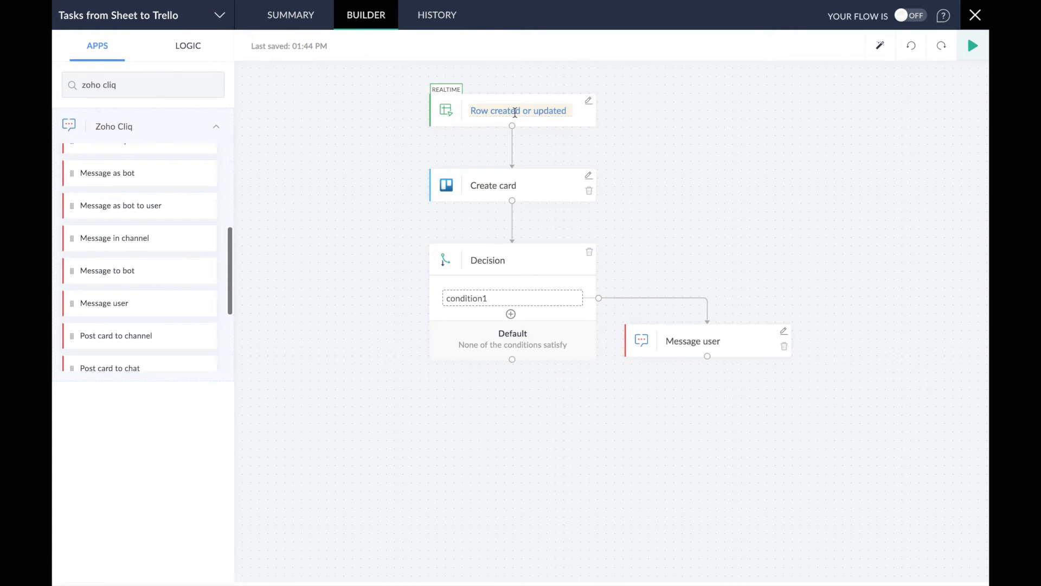
- Rename the trigger step to 'Task in sheet' and switch the flow ON
{"action": "type", "text": "Task in sheet"}
{"action": "left_click", "coordinate": [631, 157]}
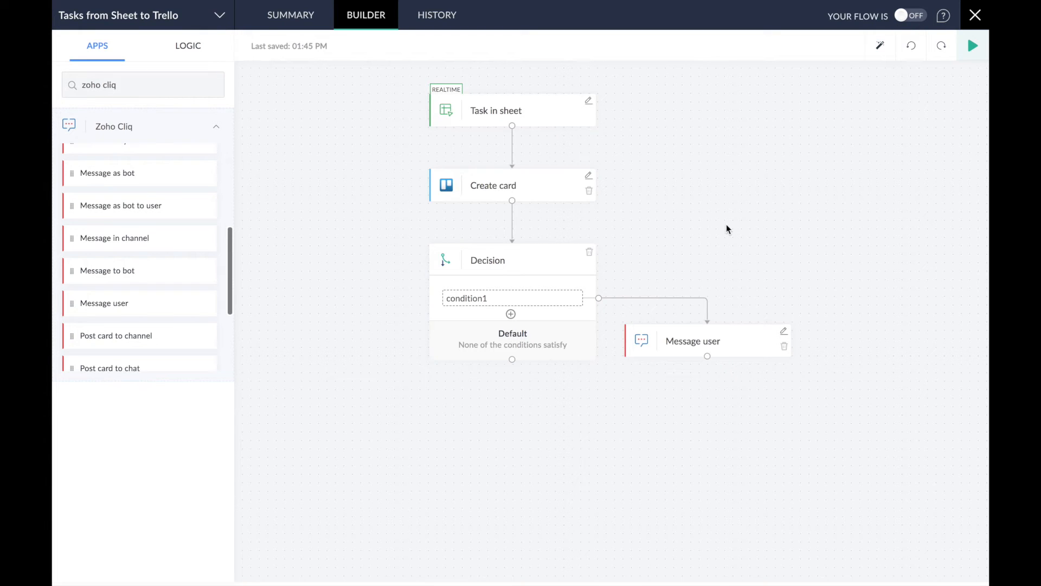
{"action": "left_click", "coordinate": [904, 15]}
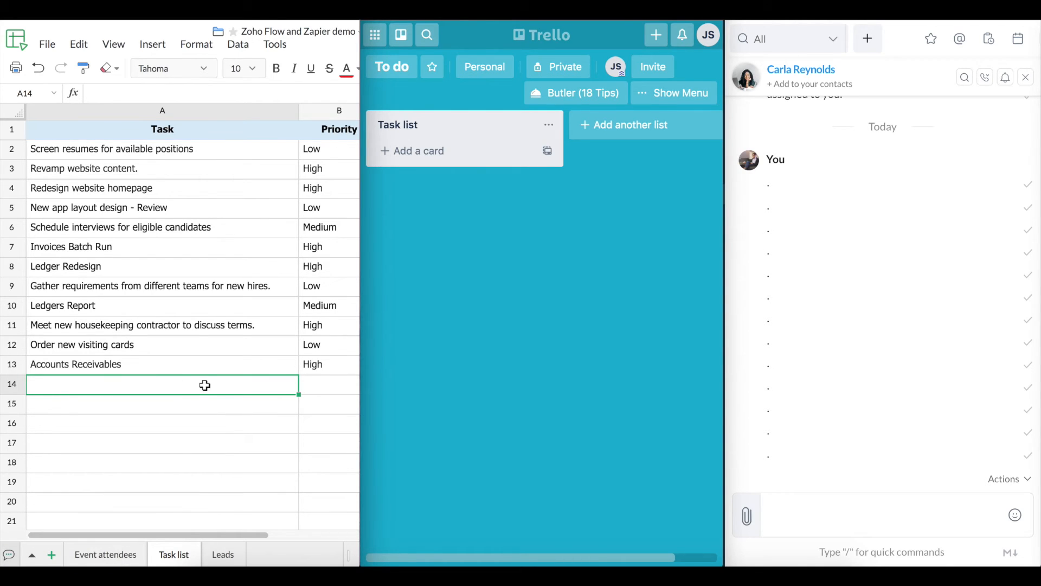
- Paste the Webpage creation task into row 14 and review its columns, including the owner
{"action": "key", "text": "super+v"}
{"action": "left_click", "coordinate": [163, 410]}
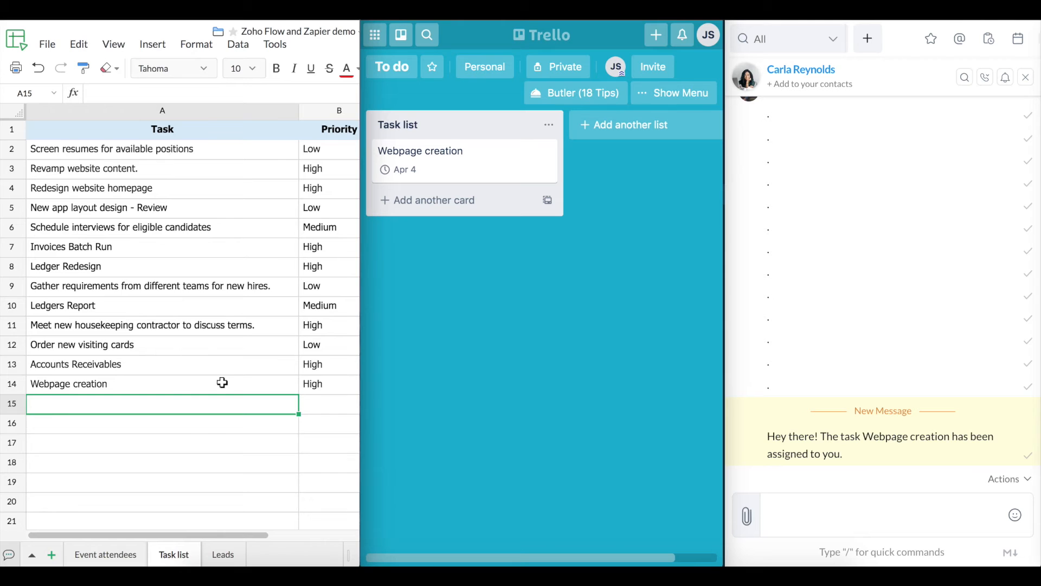
{"action": "scroll", "coordinate": [221, 383], "scroll_direction": "right", "scroll_amount": 3}
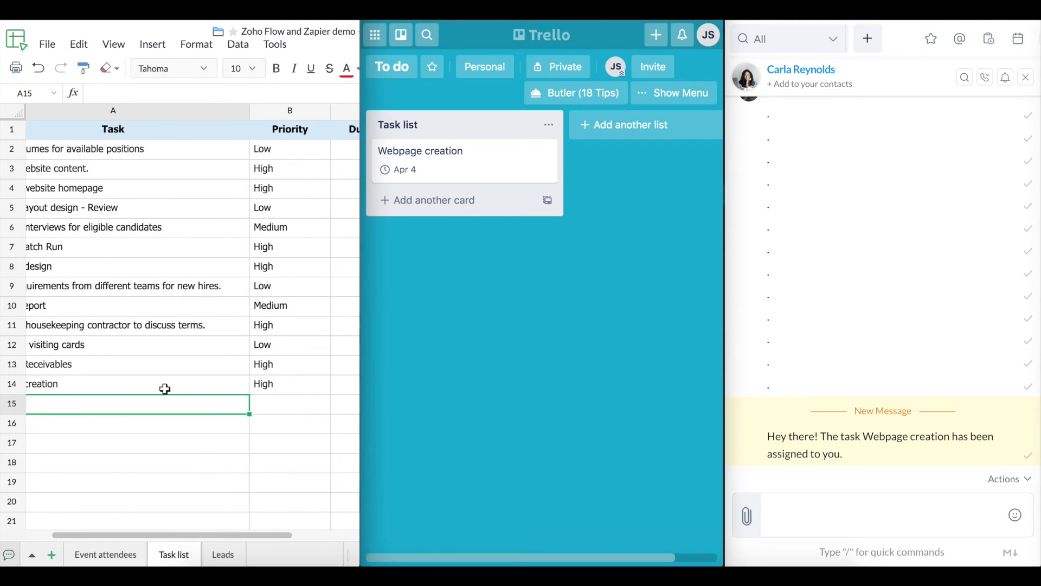
{"action": "scroll", "coordinate": [165, 389], "scroll_direction": "left", "scroll_amount": 3}
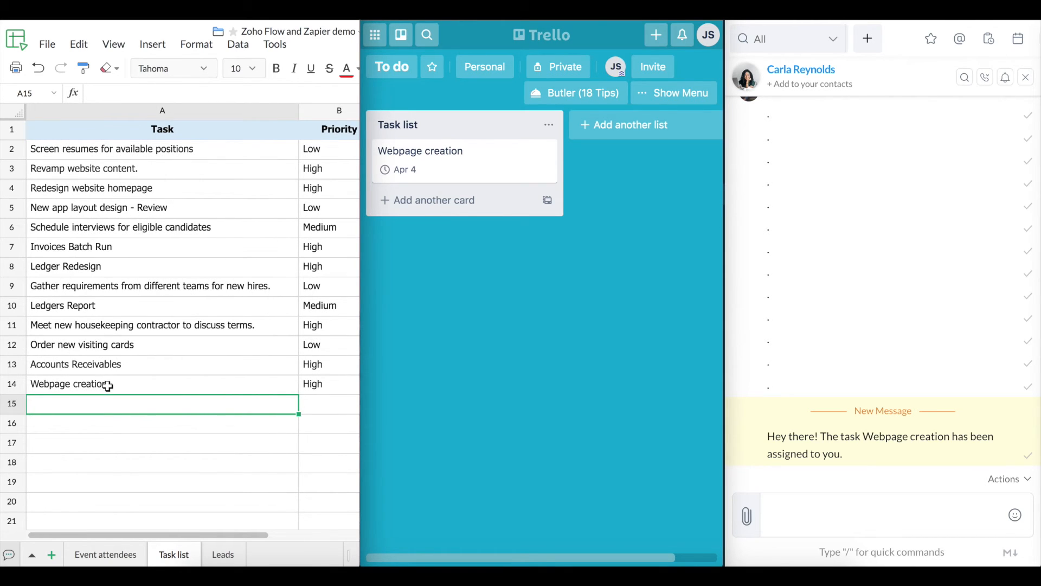
{"action": "scroll", "coordinate": [168, 385], "scroll_direction": "right", "scroll_amount": 10}
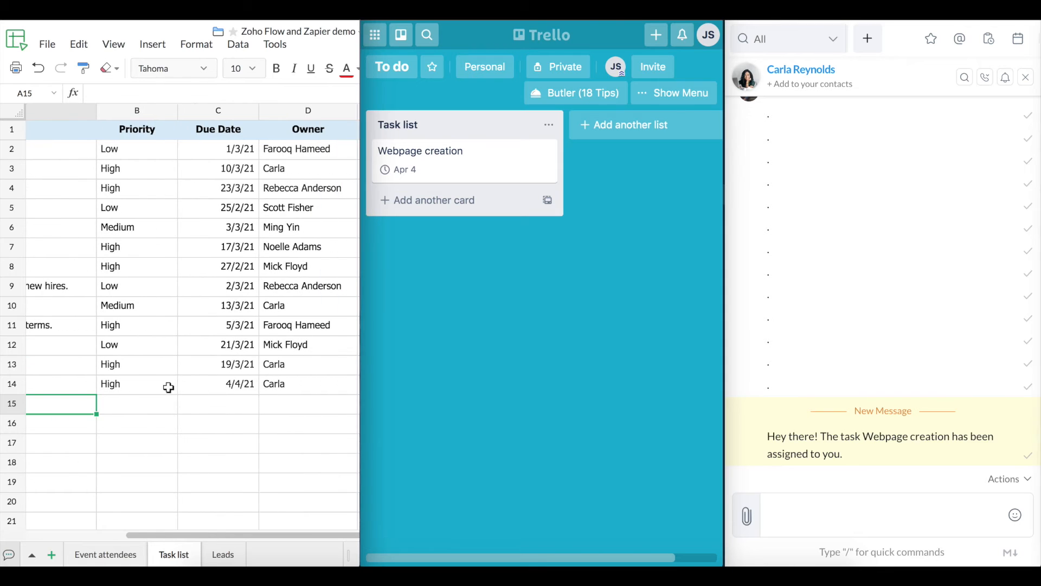
{"action": "scroll", "coordinate": [217, 389], "scroll_direction": "right", "scroll_amount": 4}
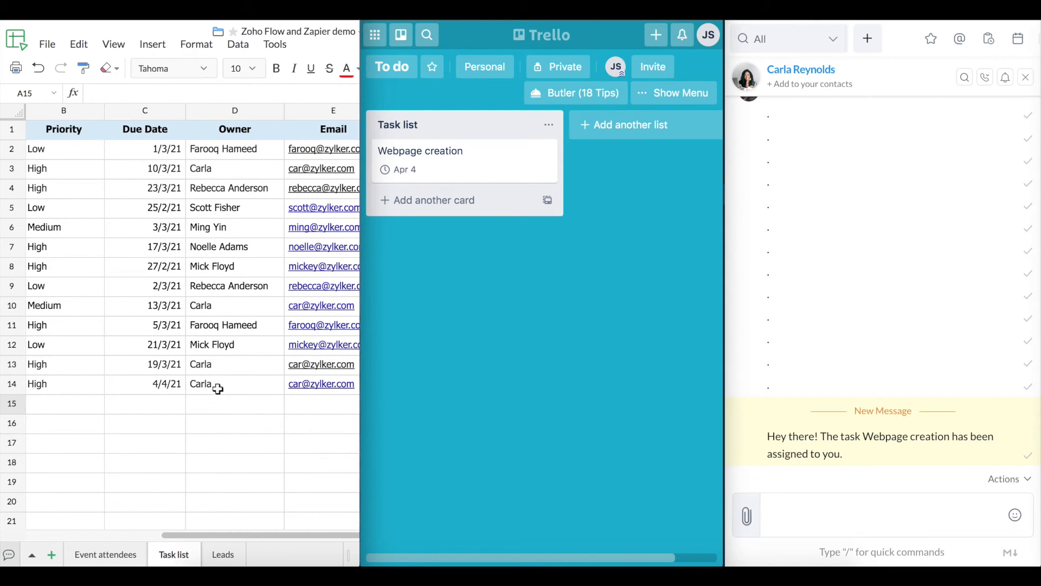
{"action": "left_click", "coordinate": [219, 391]}
{"action": "scroll", "coordinate": [217, 389], "scroll_direction": "right", "scroll_amount": 2}
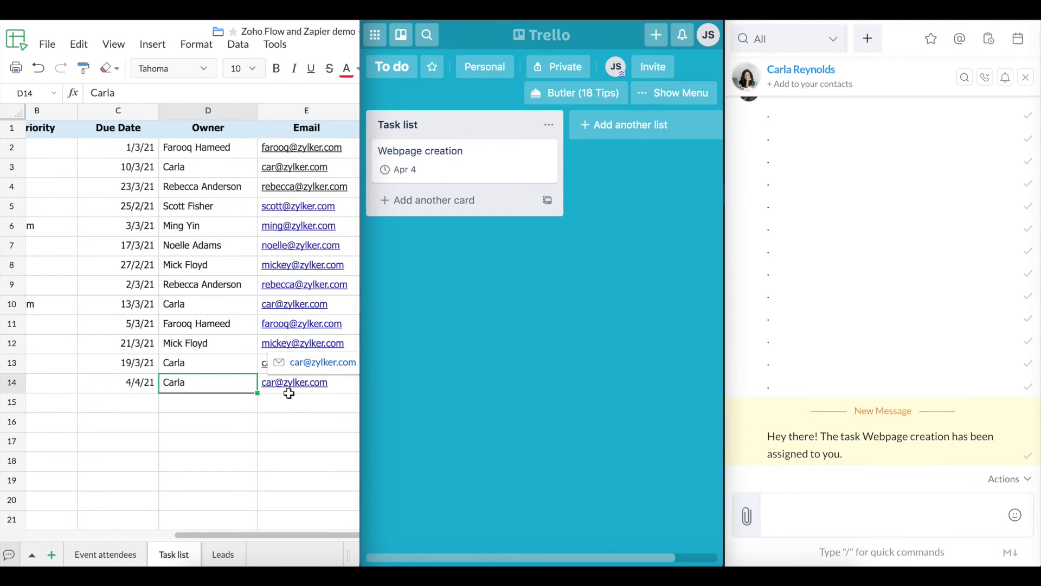
{"action": "scroll", "coordinate": [289, 393], "scroll_direction": "right", "scroll_amount": 5}
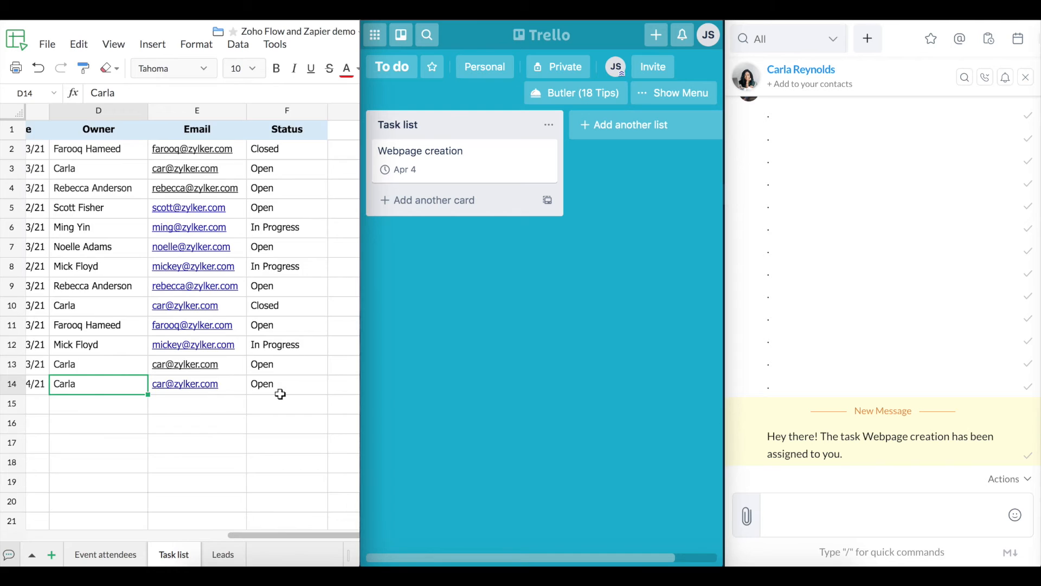
{"action": "scroll", "coordinate": [280, 394], "scroll_direction": "left", "scroll_amount": 10}
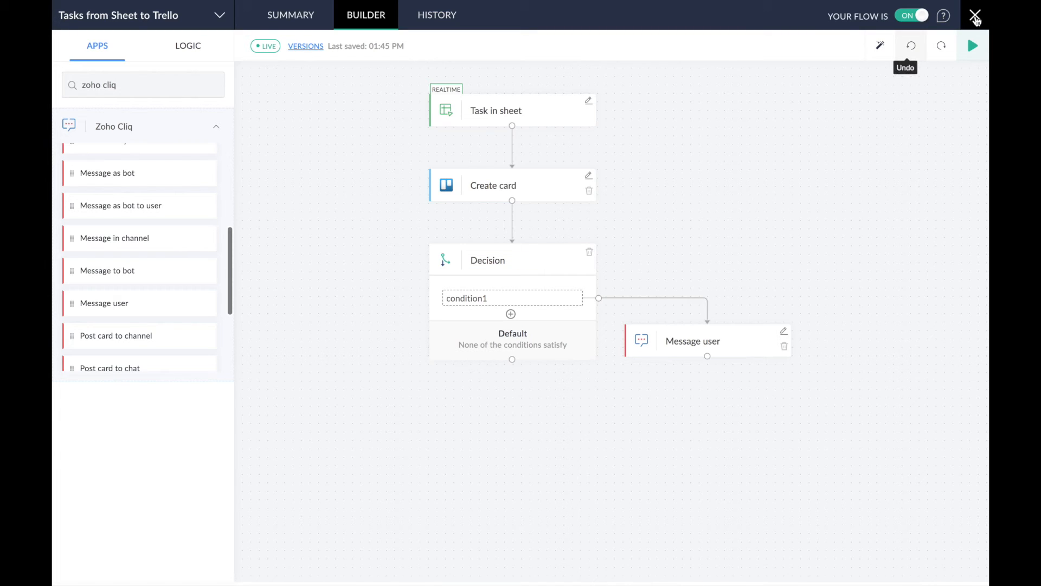
- Leave the builder, open the Email flow, and open its Row created or updated trigger settings
{"action": "left_click", "coordinate": [975, 17]}
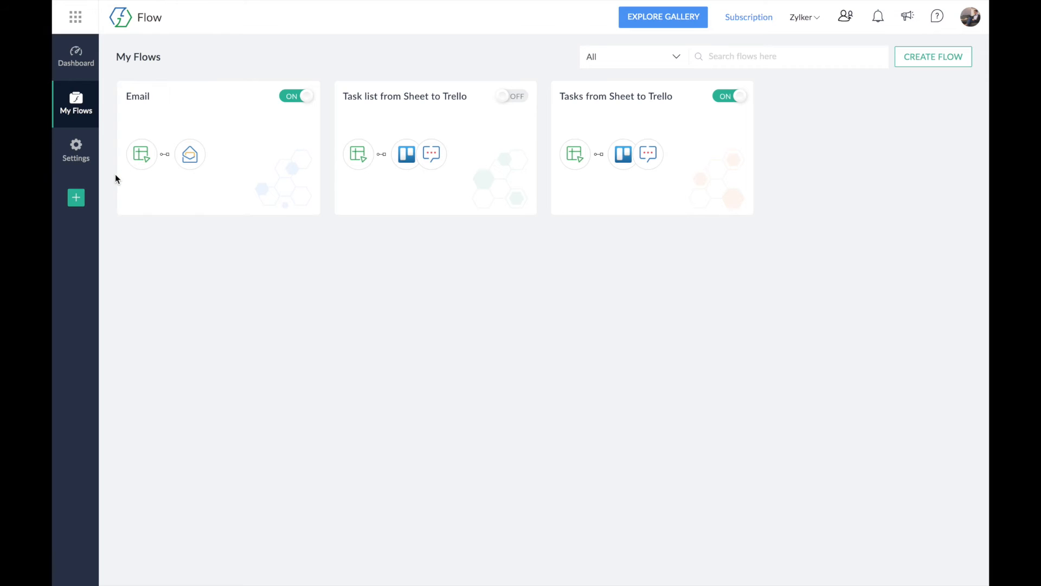
{"action": "left_click", "coordinate": [176, 118]}
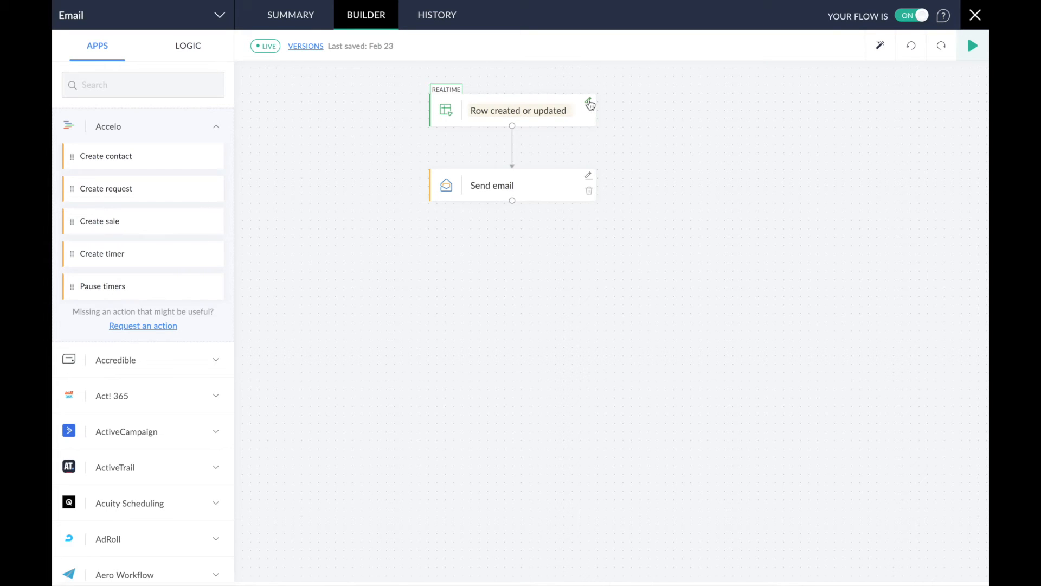
{"action": "left_click", "coordinate": [589, 103]}
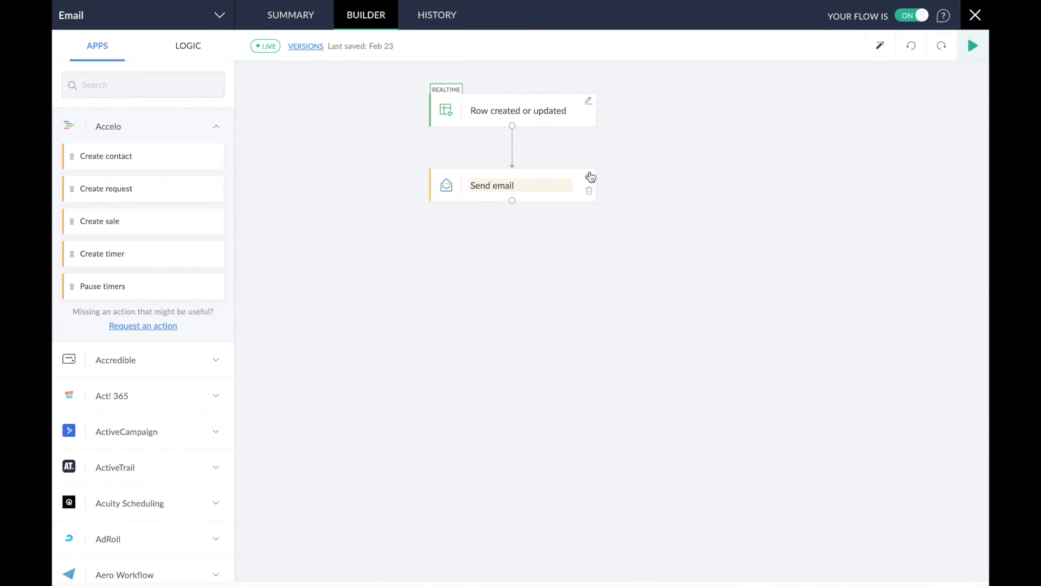
- Close the trigger settings and open the Send email step's settings
{"action": "left_click", "coordinate": [590, 176]}
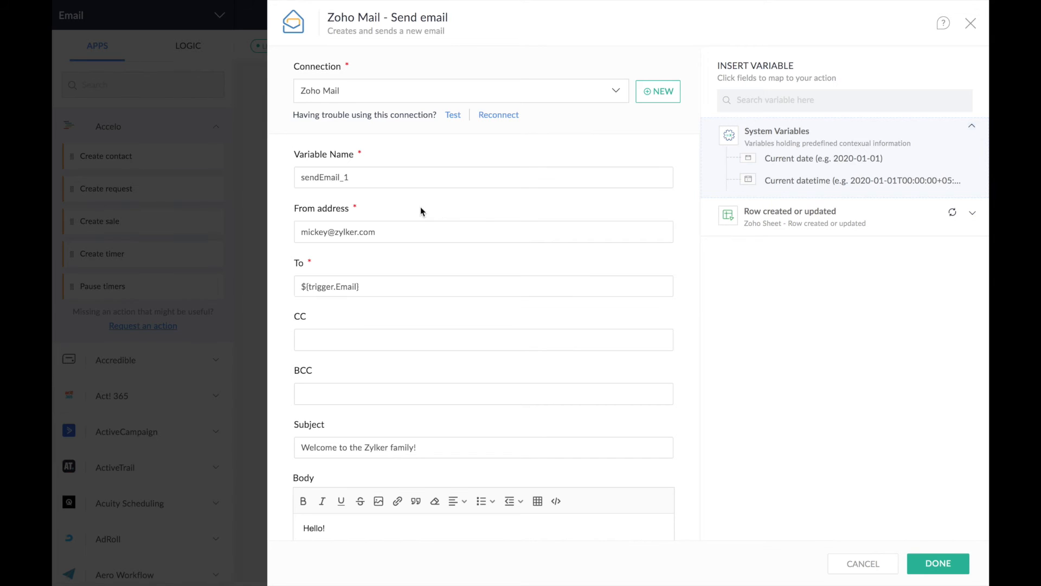
- Check the welcome email's sender, trigger-Email recipient, subject and body, then close the Send email settings
{"action": "left_click", "coordinate": [328, 232]}
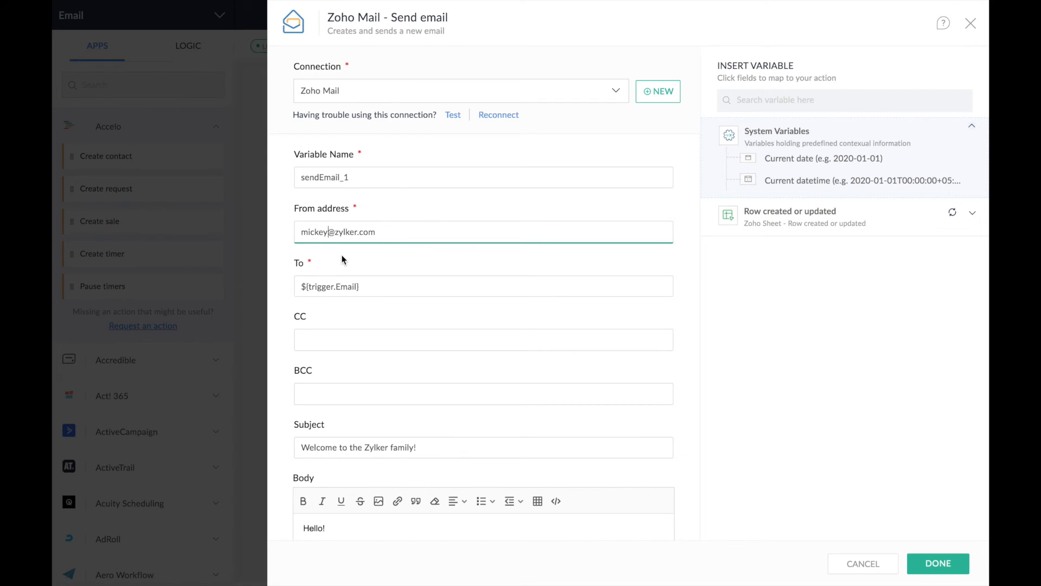
{"action": "left_click", "coordinate": [301, 267]}
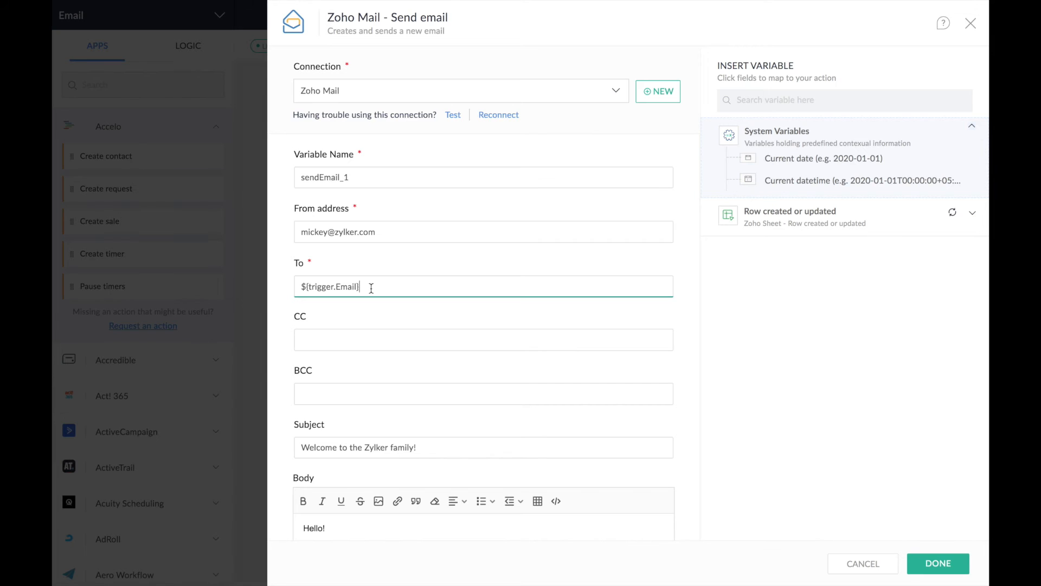
{"action": "scroll", "coordinate": [371, 288], "scroll_direction": "down", "scroll_amount": 3}
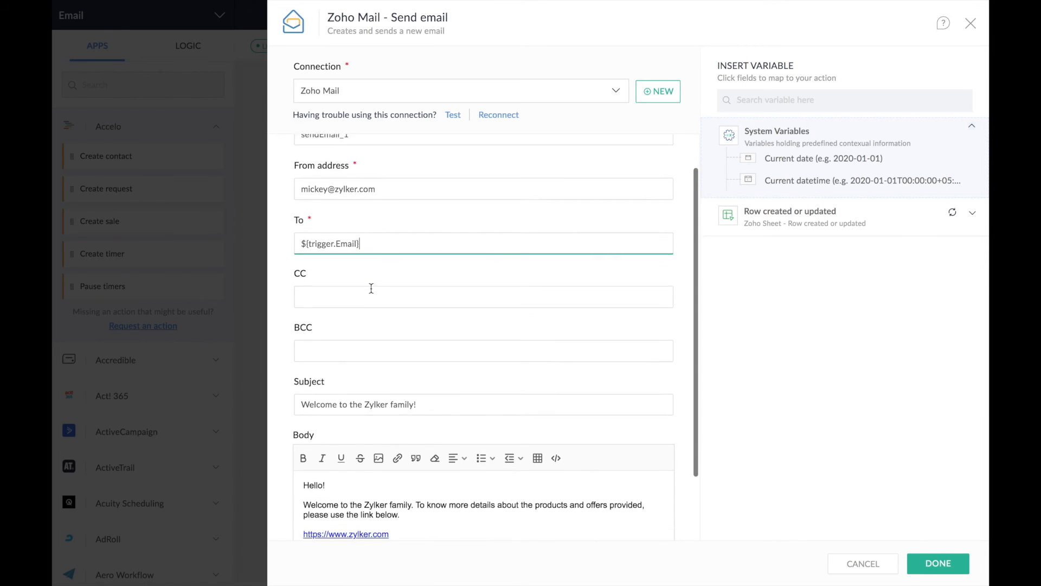
{"action": "scroll", "coordinate": [371, 288], "scroll_direction": "down", "scroll_amount": 1}
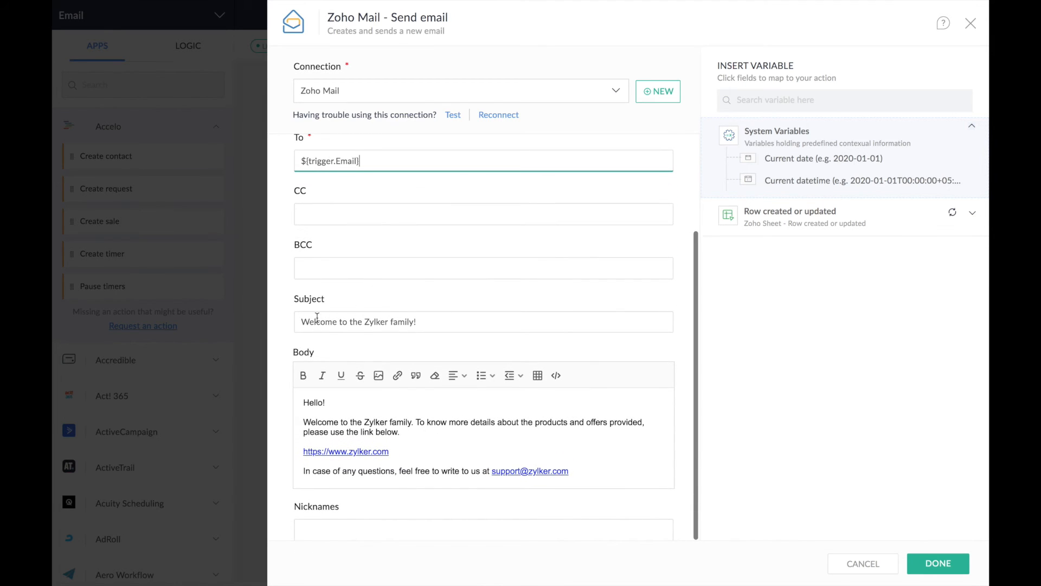
{"action": "scroll", "coordinate": [400, 433], "scroll_direction": "down", "scroll_amount": 1}
{"action": "scroll", "coordinate": [401, 433], "scroll_direction": "up", "scroll_amount": 1}
{"action": "scroll", "coordinate": [427, 436], "scroll_direction": "down", "scroll_amount": 2}
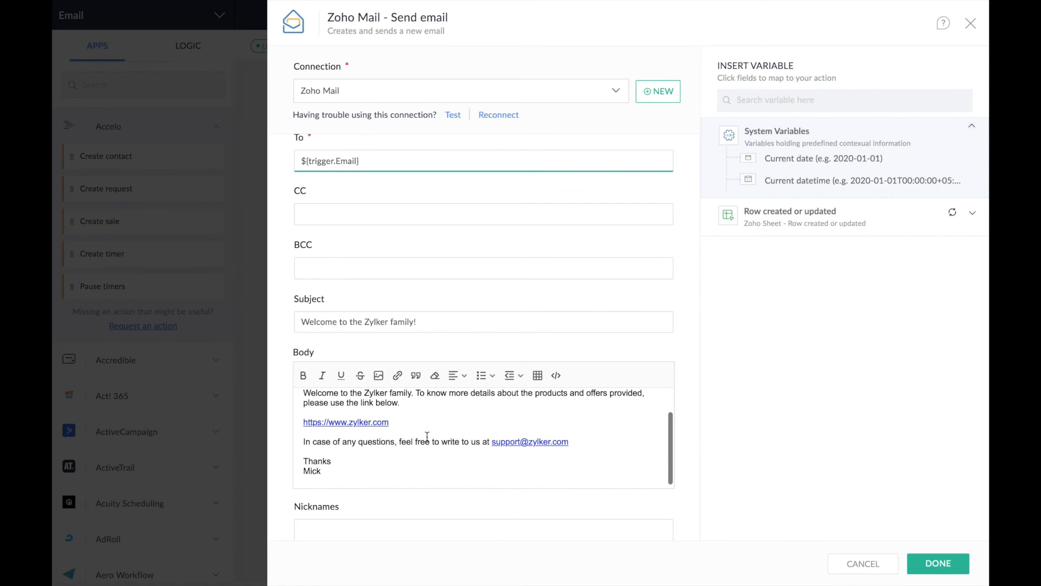
{"action": "scroll", "coordinate": [427, 436], "scroll_direction": "up", "scroll_amount": 1}
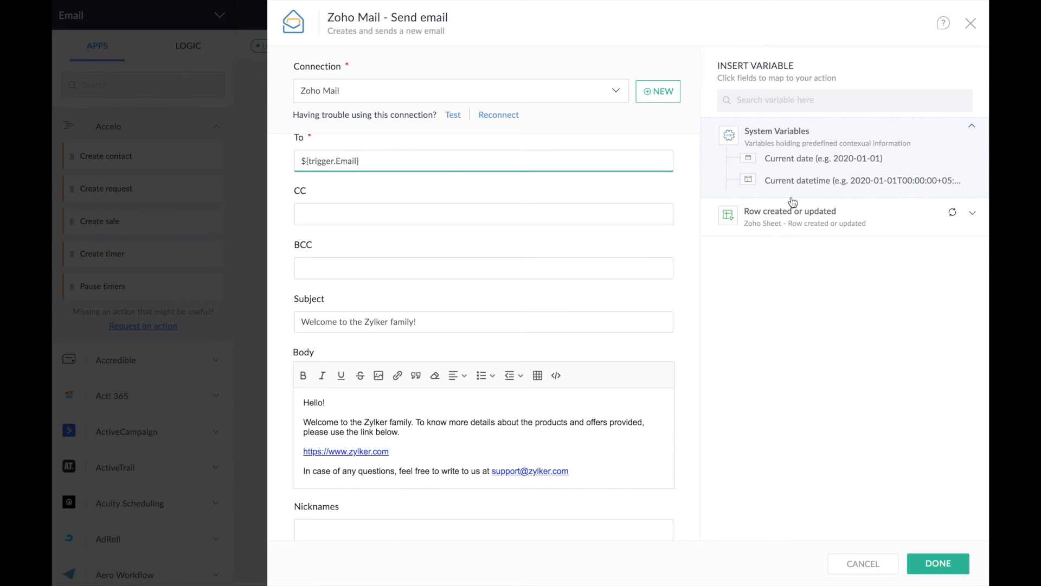
{"action": "left_click", "coordinate": [966, 28]}
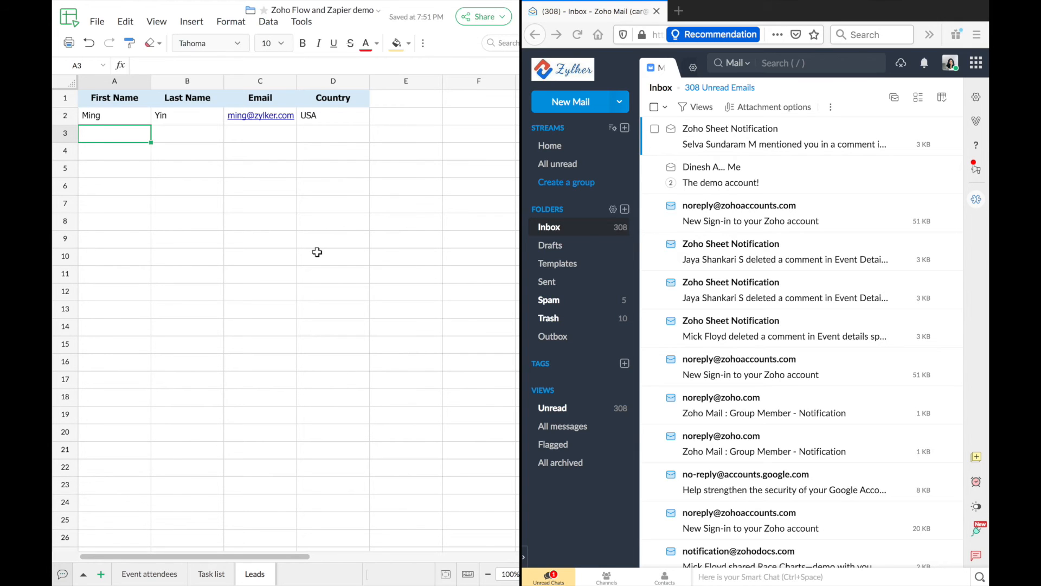
- Paste the second lead into row 3 (A3:D3) and open the new 'Welcome to the Zylker family!' email
{"action": "key", "text": "ctrl+v"}
{"action": "left_click", "coordinate": [136, 156]}
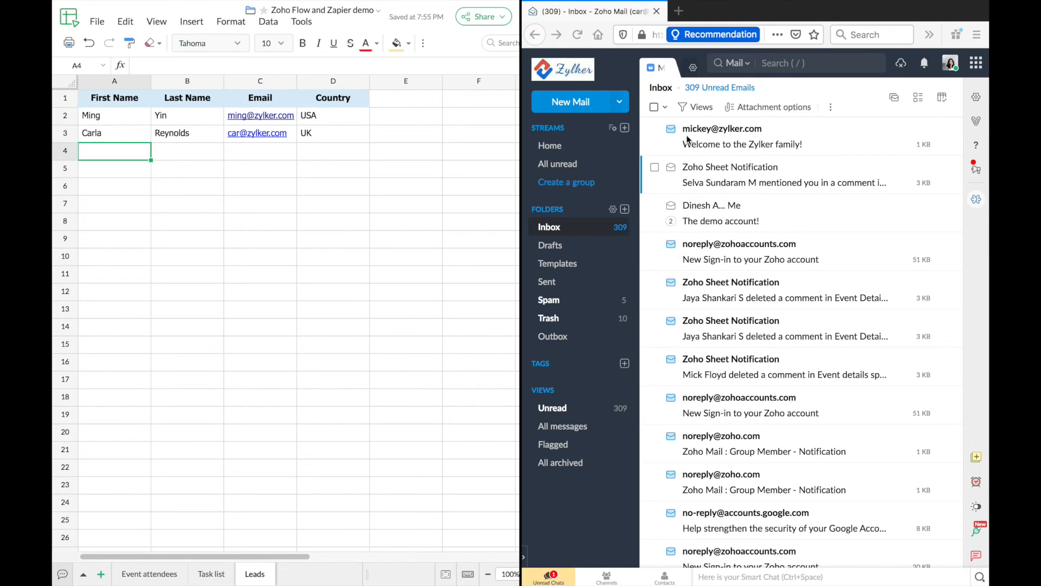
{"action": "left_click", "coordinate": [824, 144]}
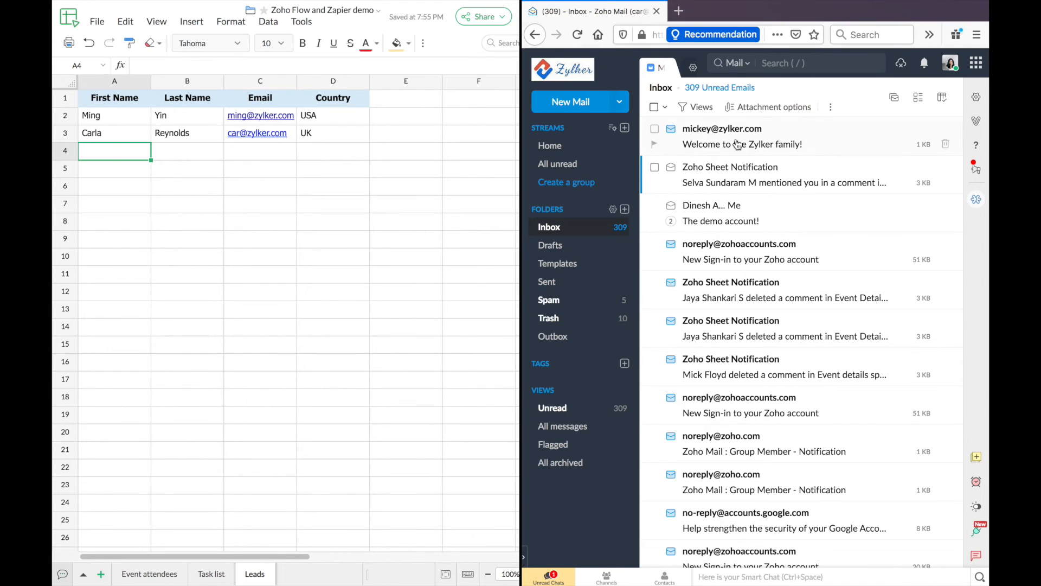
{"action": "left_click", "coordinate": [818, 139]}
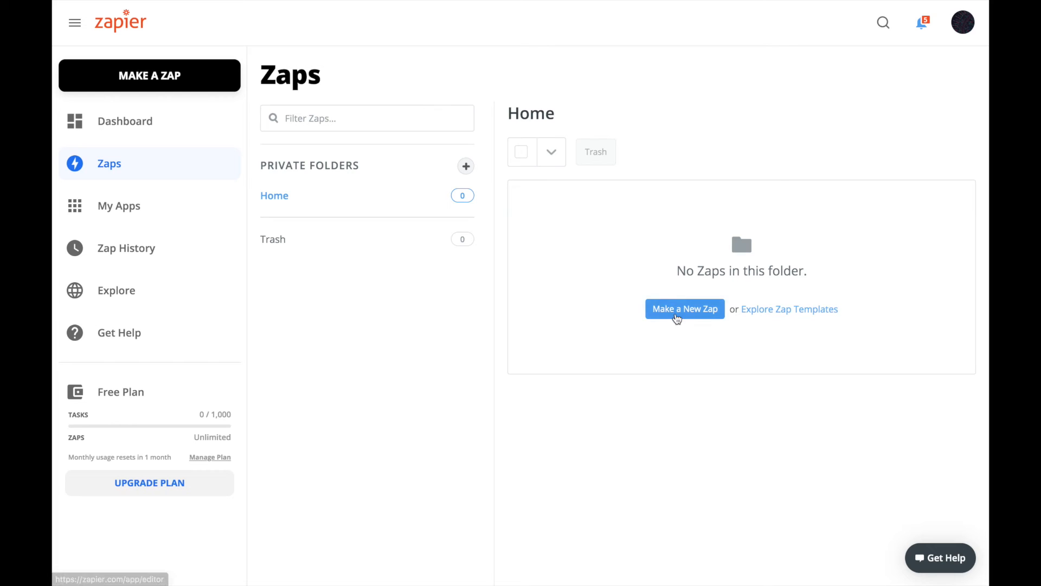
- Start a new Zap from the empty Home folder with Make a New Zap
{"action": "left_click", "coordinate": [676, 310]}
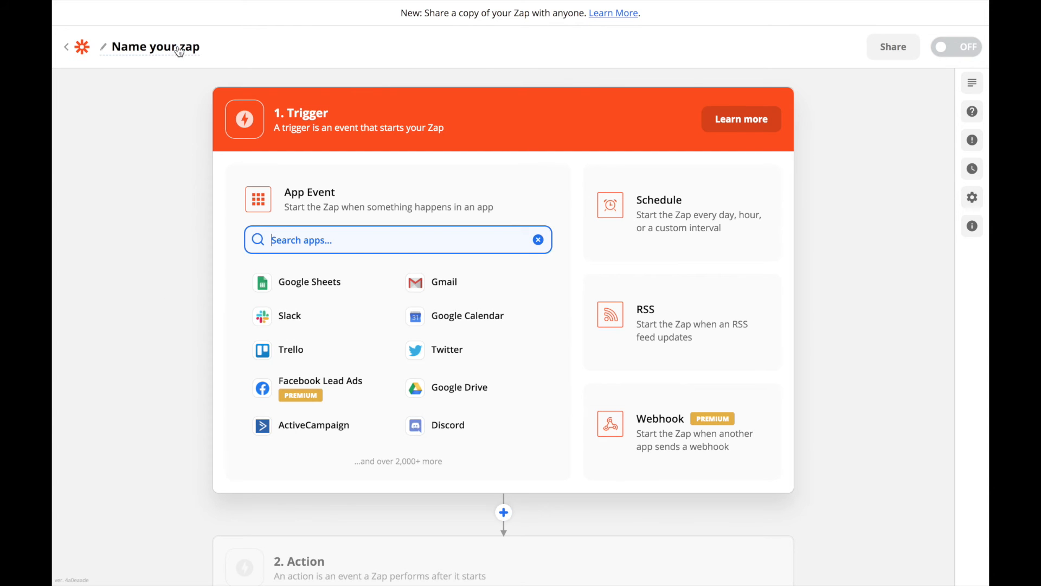
- Rename the Zap to 'Event attendee details' and search the trigger apps for 'eventbrite'
{"action": "left_click", "coordinate": [135, 49]}
{"action": "type", "text": "Event attendee details"}
{"action": "key", "text": "Return"}
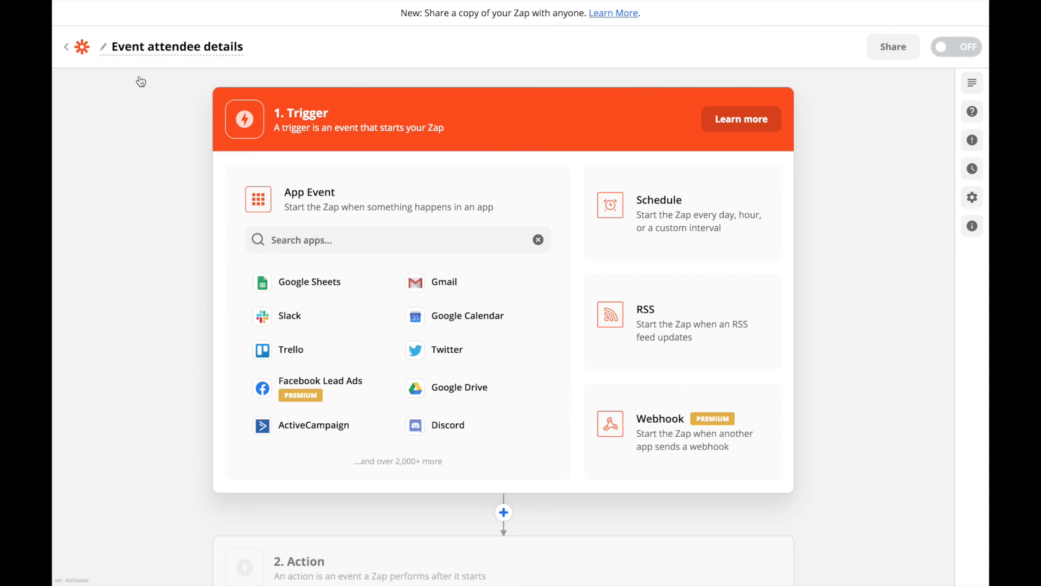
{"action": "left_click", "coordinate": [302, 238]}
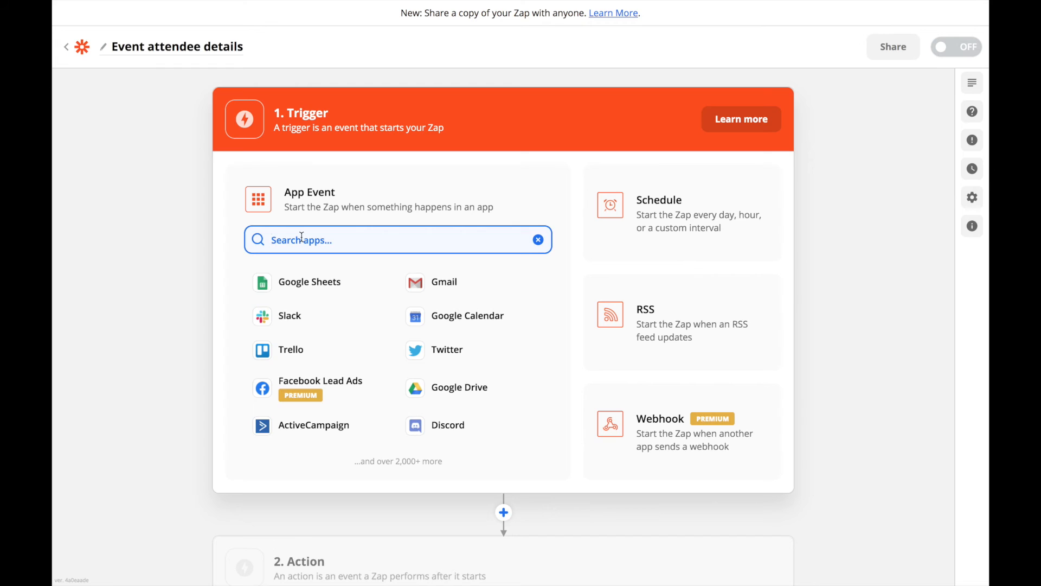
{"action": "type", "text": "eventbrite"}
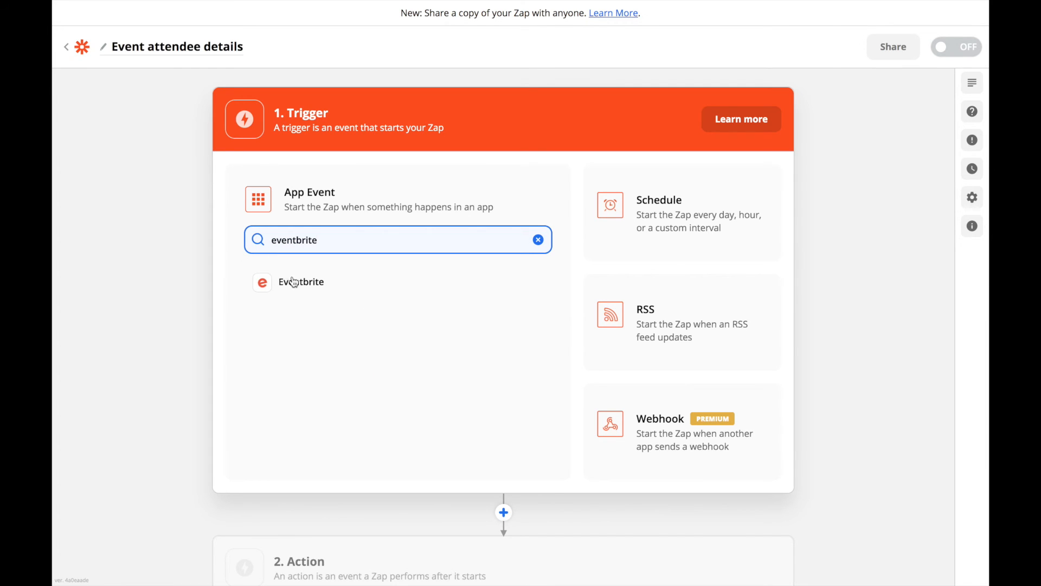
- Use Eventbrite's New Attendee Registered trigger with the connected Eventbrite account
{"action": "left_click", "coordinate": [327, 289]}
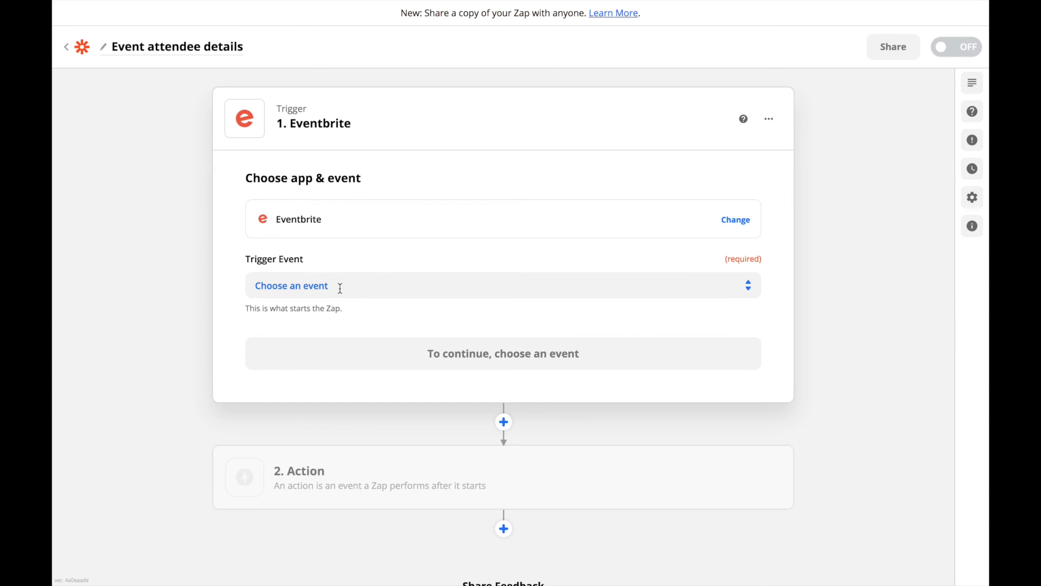
{"action": "left_click", "coordinate": [340, 288]}
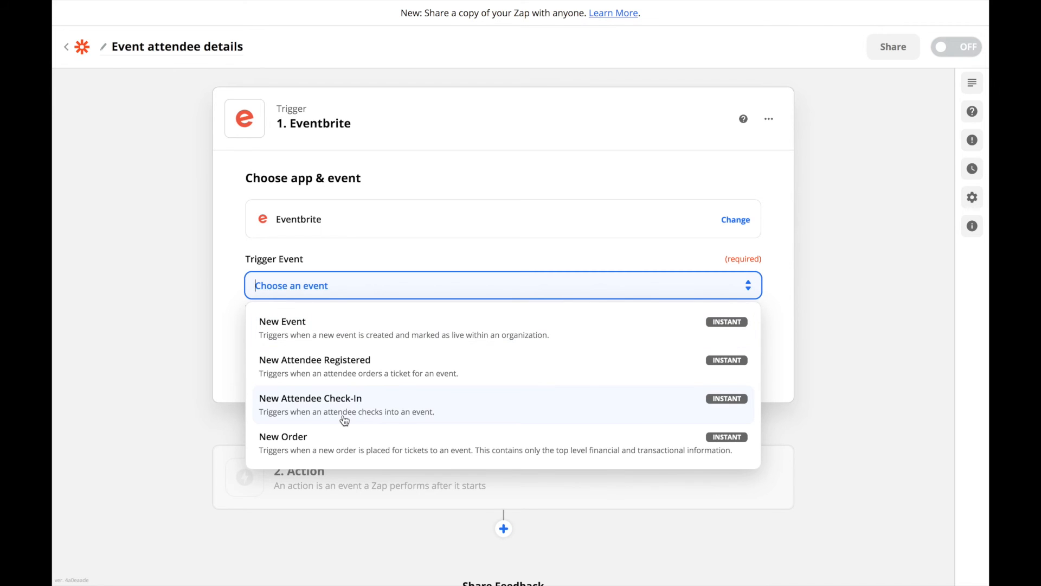
{"action": "scroll", "coordinate": [344, 420], "scroll_direction": "down", "scroll_amount": 1}
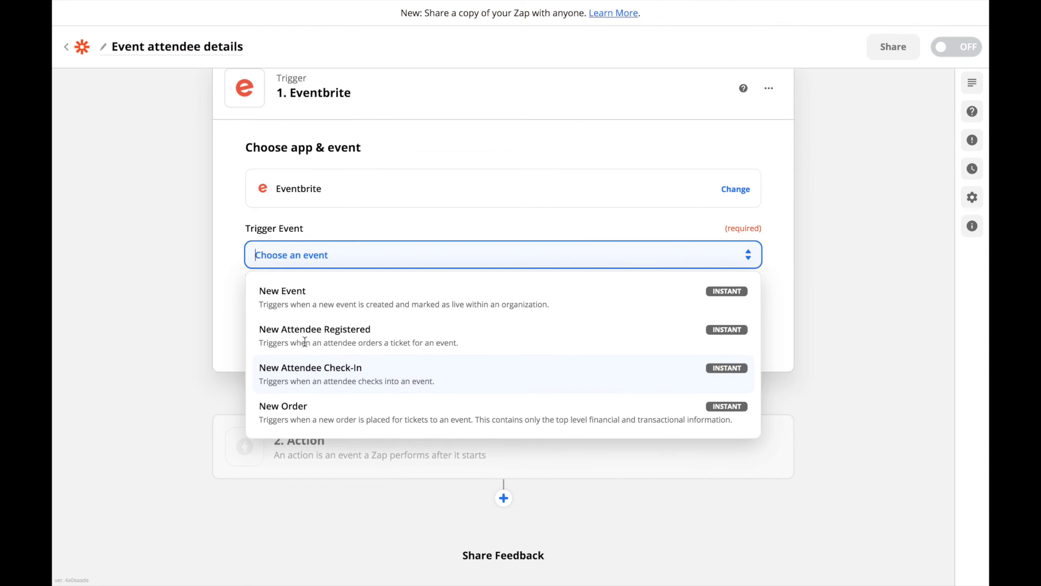
{"action": "left_click", "coordinate": [403, 341]}
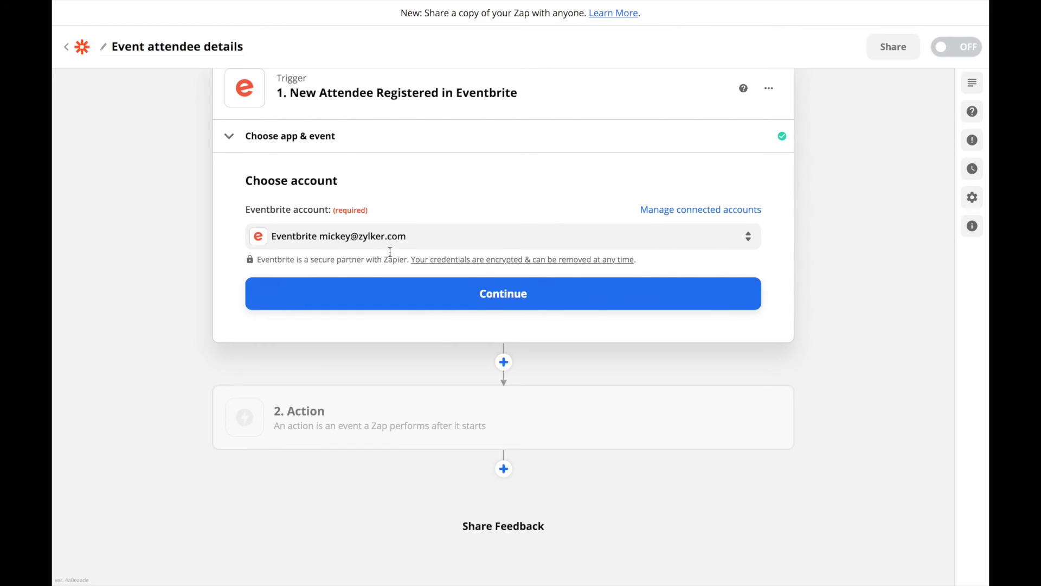
{"action": "left_click", "coordinate": [433, 243]}
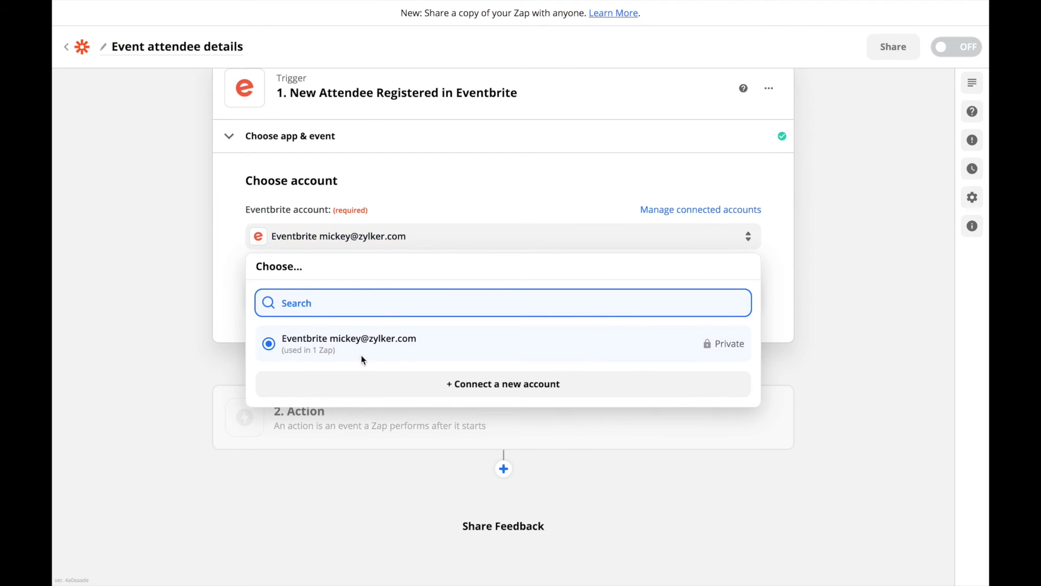
{"action": "left_click", "coordinate": [442, 348]}
{"action": "left_click", "coordinate": [449, 306]}
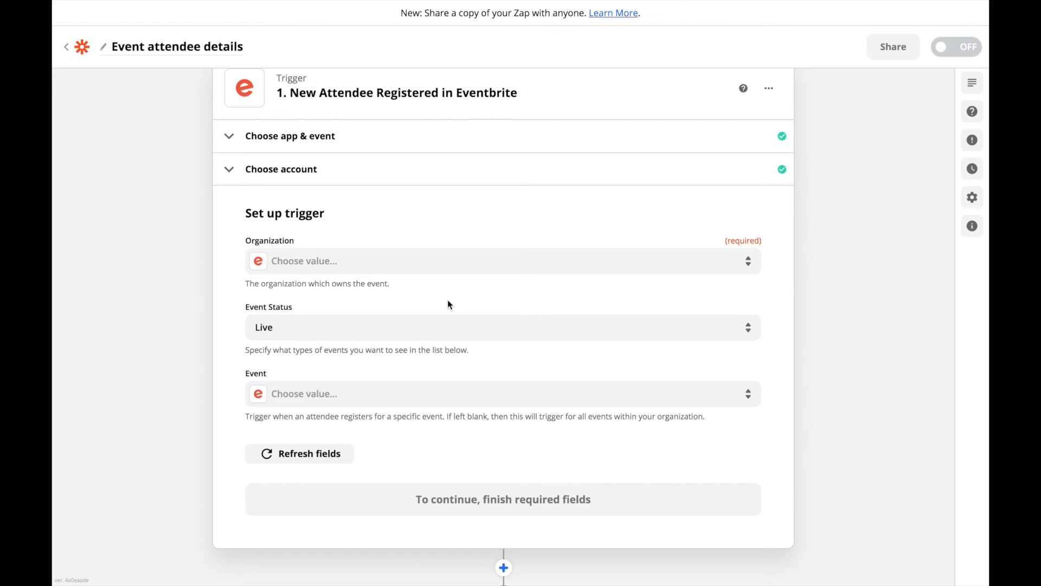
- Set the trigger's organization and the Zoho Sheet webinar event, then continue to the test
{"action": "left_click", "coordinate": [384, 263]}
{"action": "left_click", "coordinate": [326, 374]}
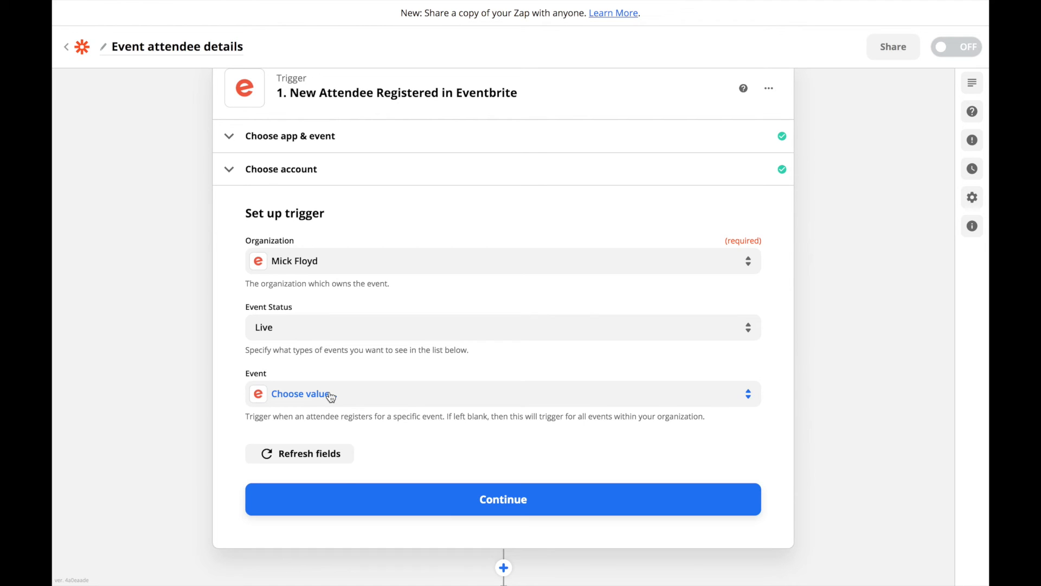
{"action": "left_click", "coordinate": [332, 398]}
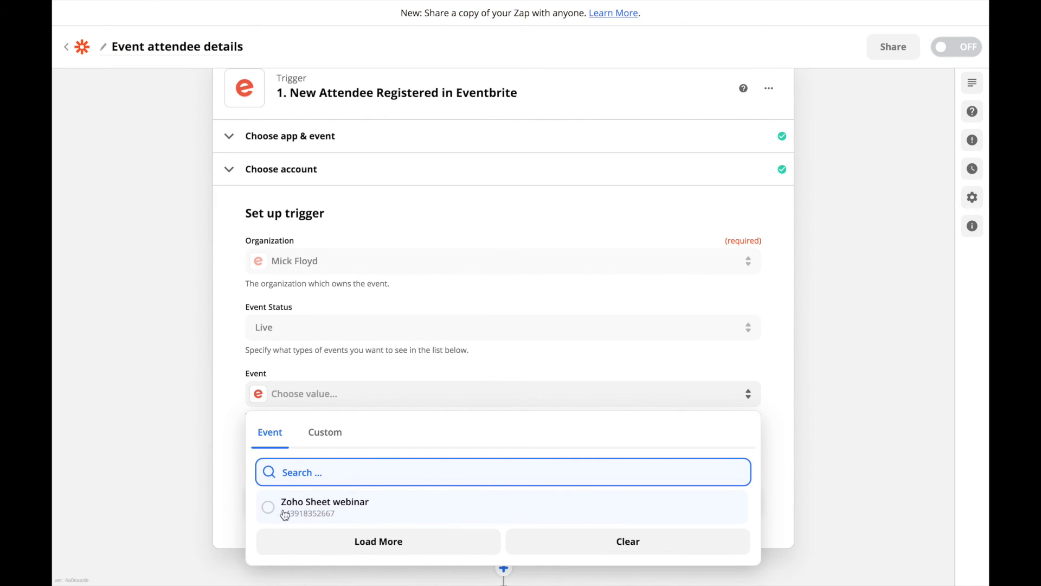
{"action": "left_click", "coordinate": [387, 506]}
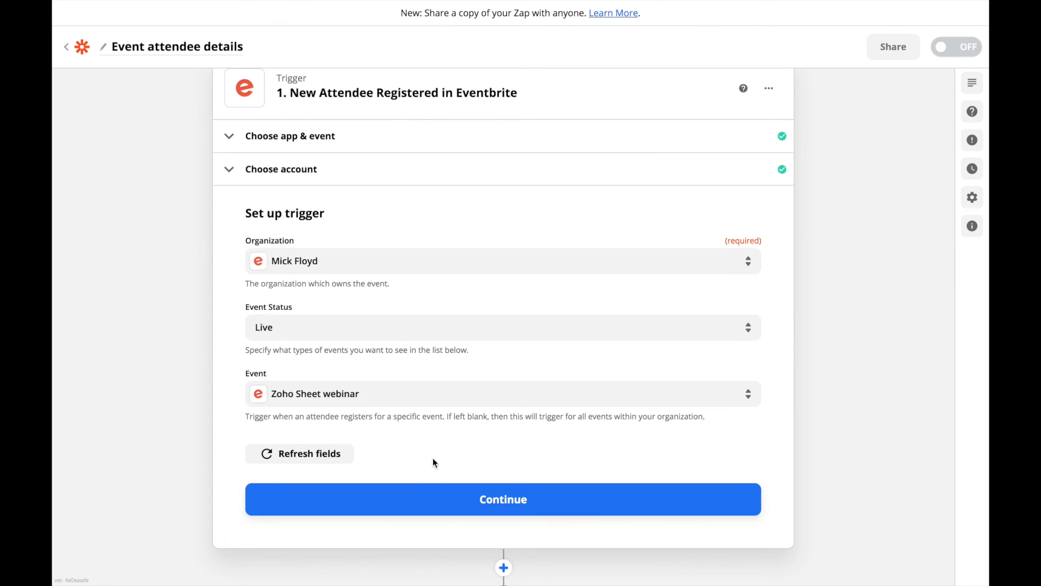
{"action": "left_click", "coordinate": [466, 503]}
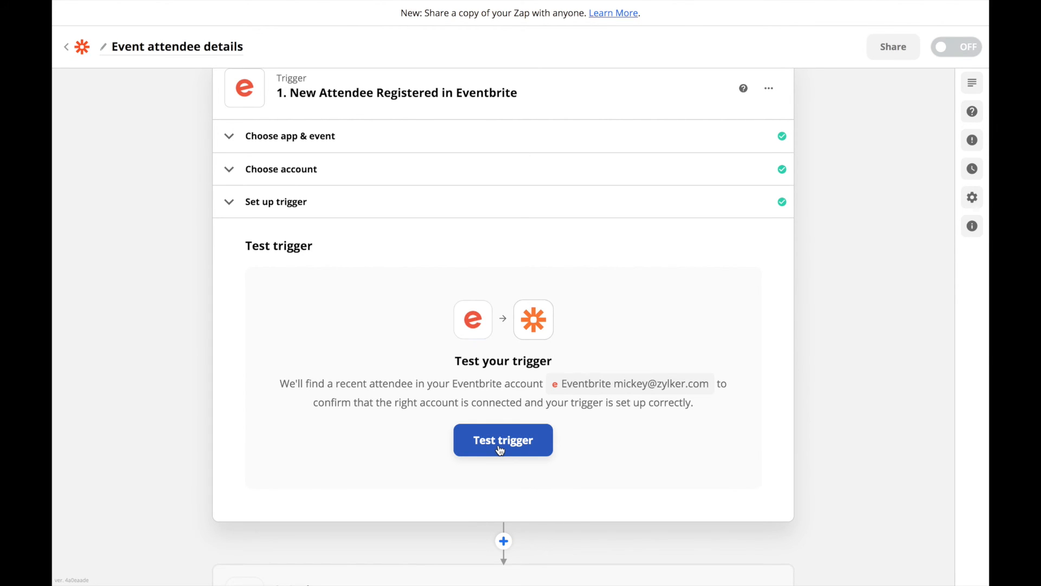
- Test the trigger to fetch a sample attendee and continue to the action step
{"action": "left_click", "coordinate": [500, 450]}
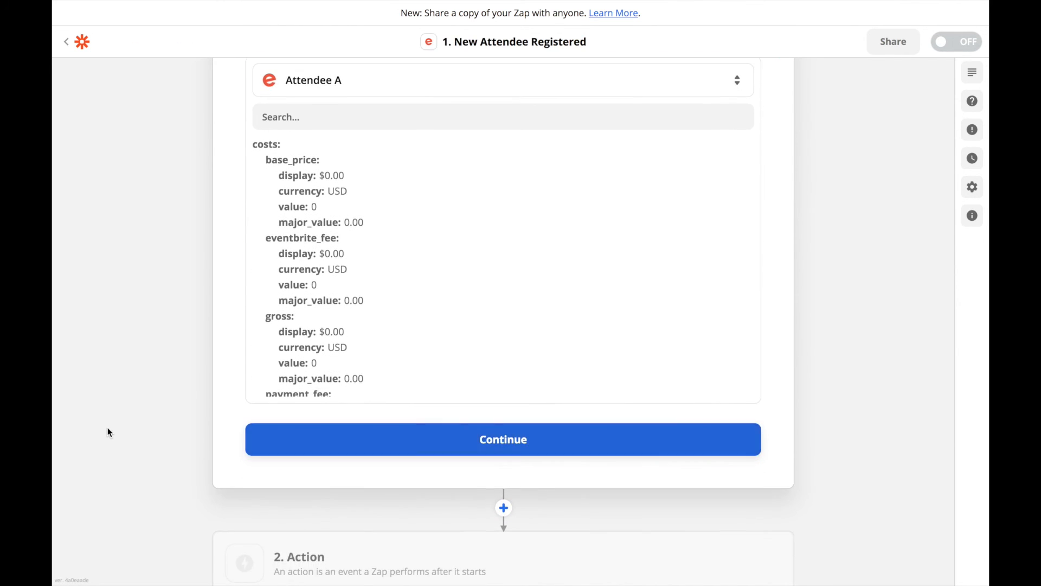
{"action": "left_click", "coordinate": [480, 438]}
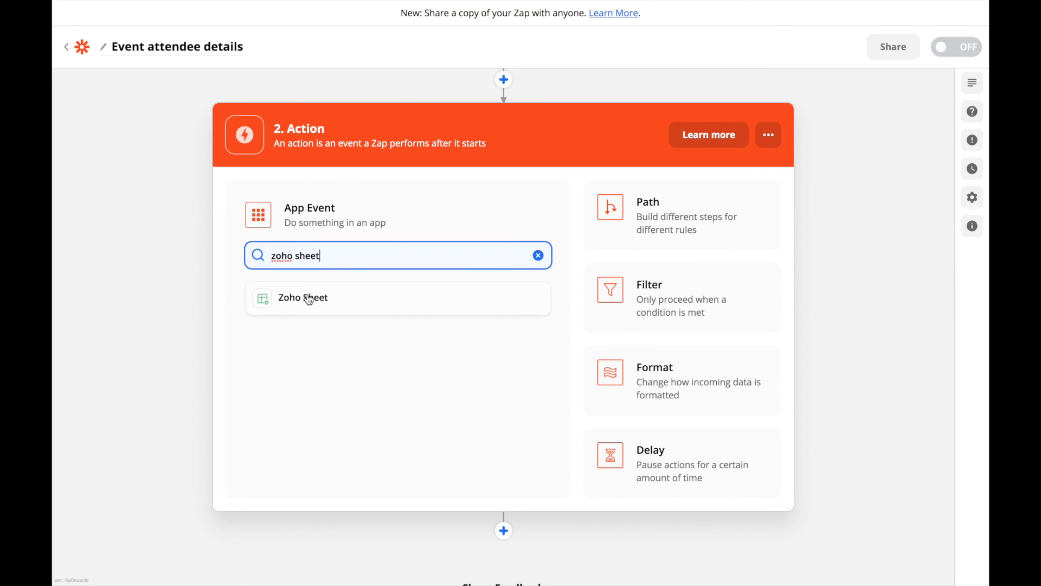
- Choose Zoho Sheet as the action app with Create Row as its action event
{"action": "left_click", "coordinate": [309, 299]}
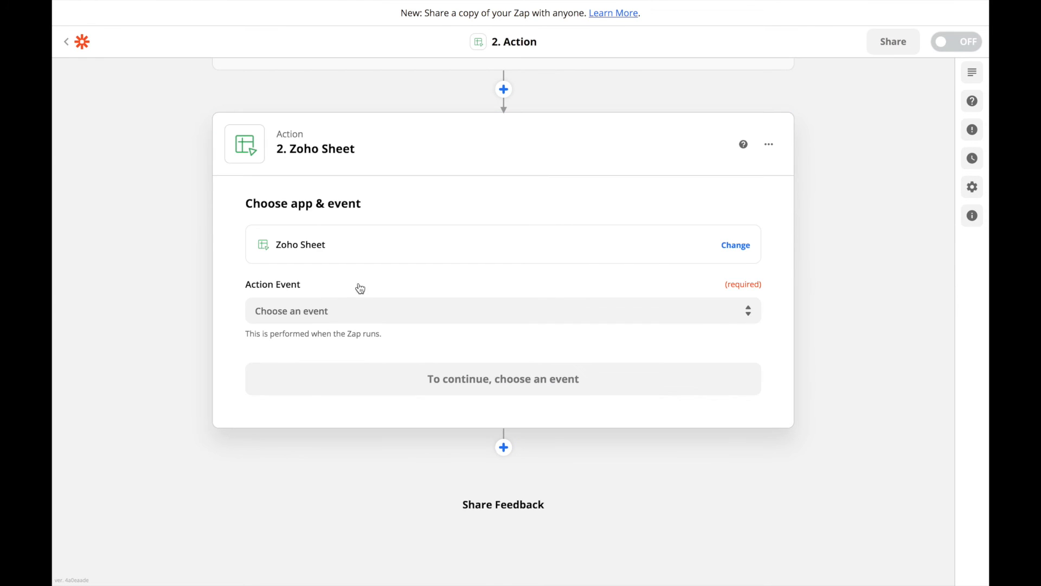
{"action": "left_click", "coordinate": [407, 310]}
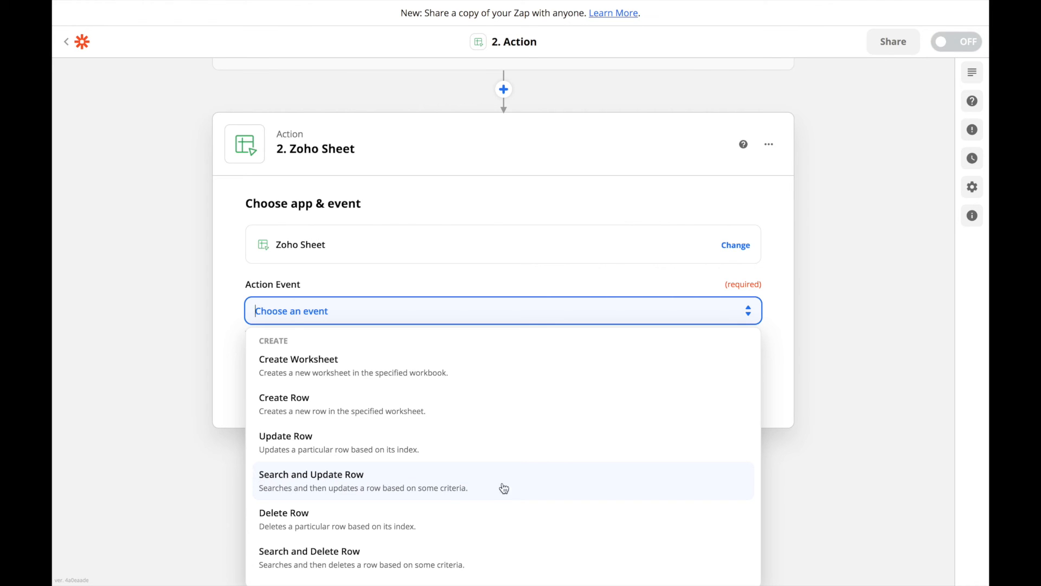
{"action": "scroll", "coordinate": [514, 492], "scroll_direction": "down", "scroll_amount": 1}
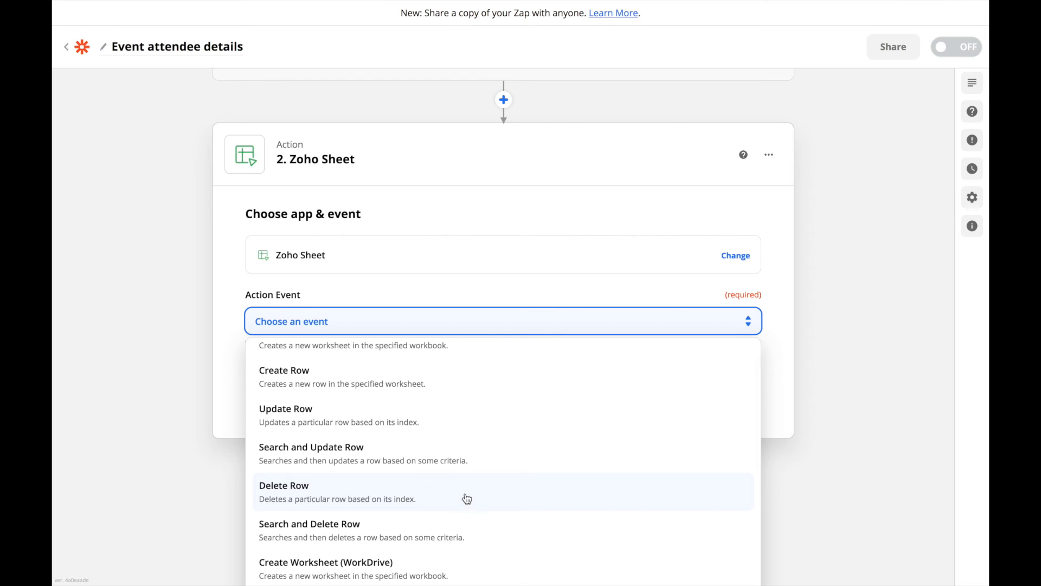
{"action": "scroll", "coordinate": [467, 498], "scroll_direction": "down", "scroll_amount": 1}
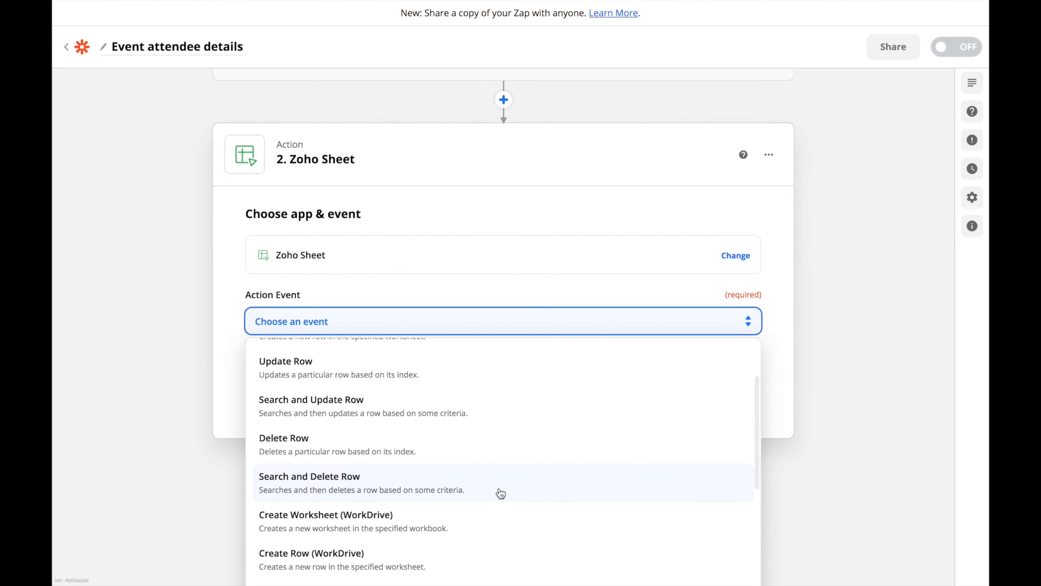
{"action": "scroll", "coordinate": [499, 488], "scroll_direction": "down", "scroll_amount": 1}
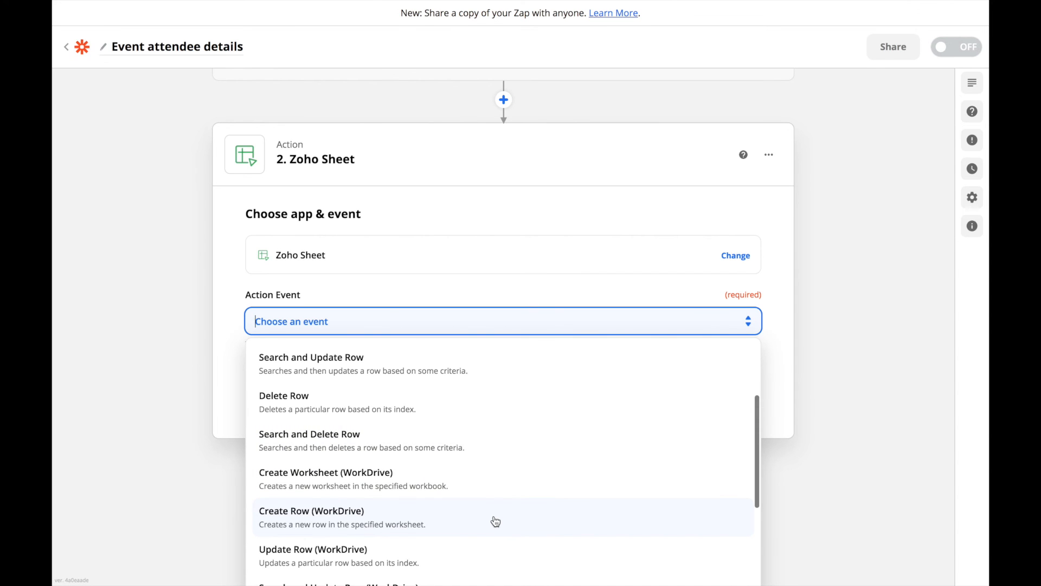
{"action": "scroll", "coordinate": [496, 521], "scroll_direction": "down", "scroll_amount": 3}
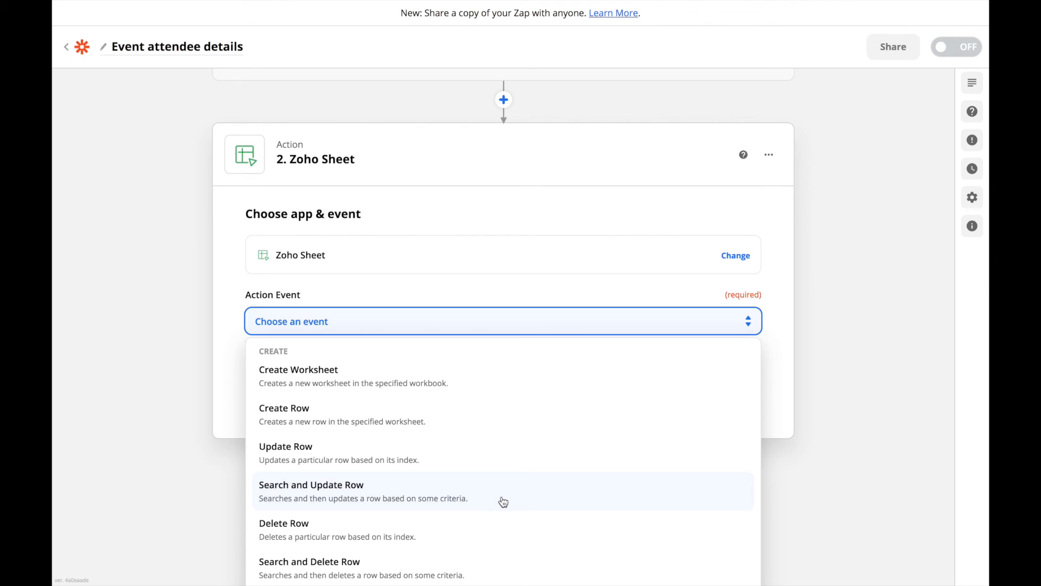
{"action": "left_click", "coordinate": [448, 424]}
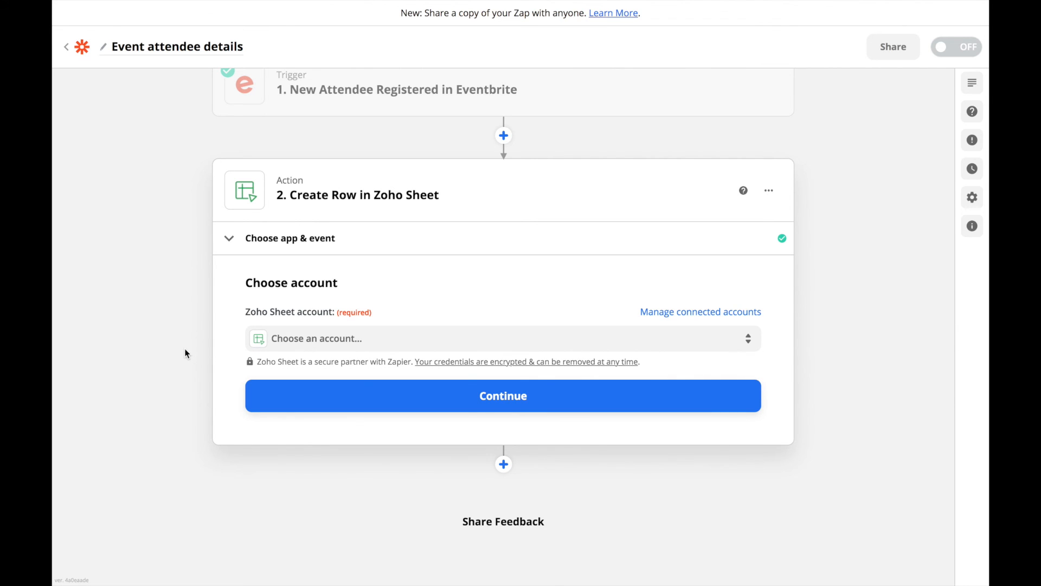
- Select the connected Zoho Sheet account for the Create Row action and continue
{"action": "left_click", "coordinate": [404, 344]}
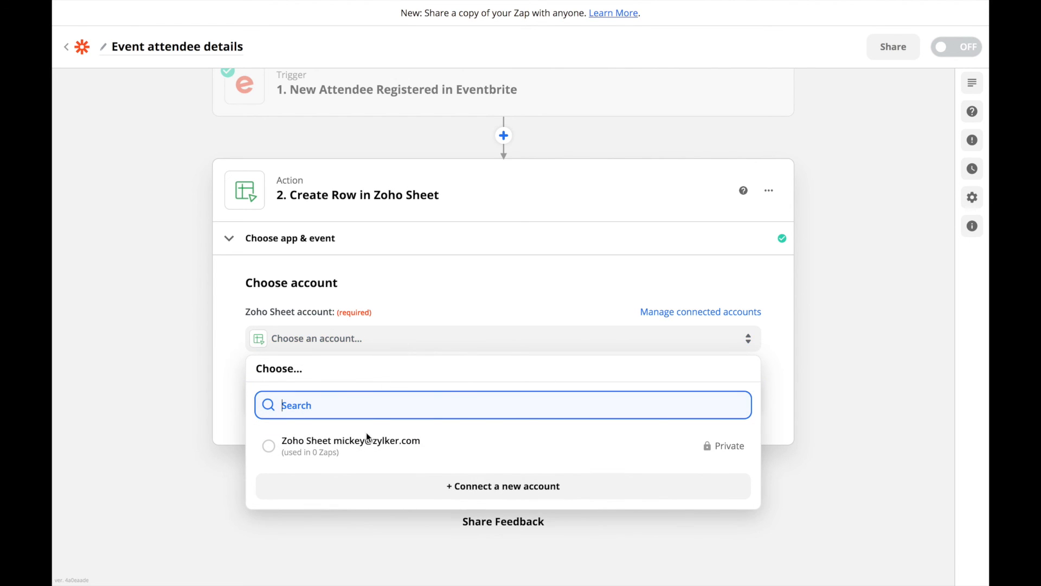
{"action": "left_click", "coordinate": [362, 460]}
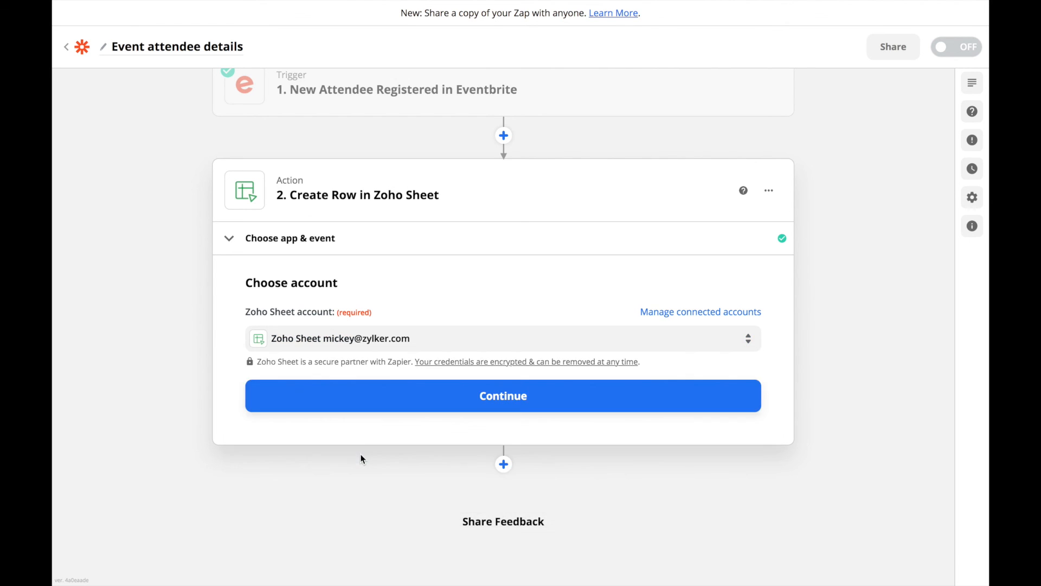
{"action": "left_click", "coordinate": [357, 399]}
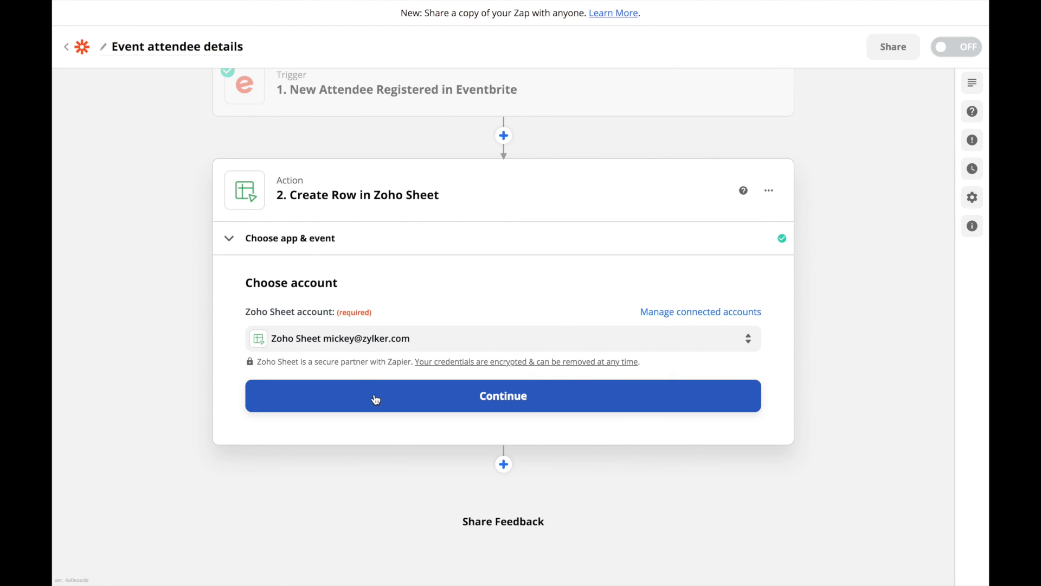
{"action": "left_click", "coordinate": [376, 400]}
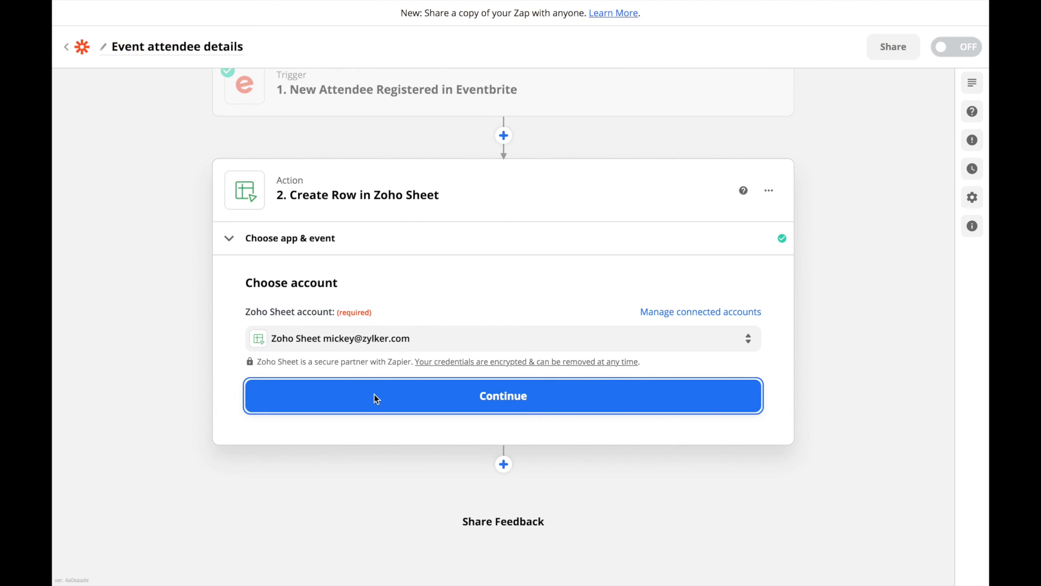
{"action": "left_click", "coordinate": [374, 394]}
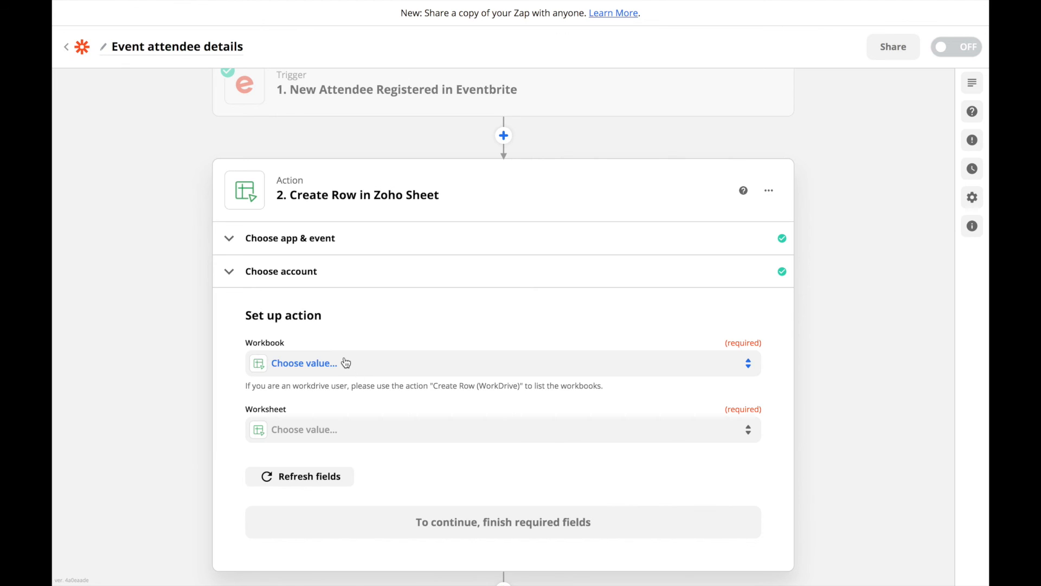
- Set the workbook to 'Zoho Flow and Zapier demo' and the worksheet to 'Event attendees'
{"action": "left_click", "coordinate": [346, 363]}
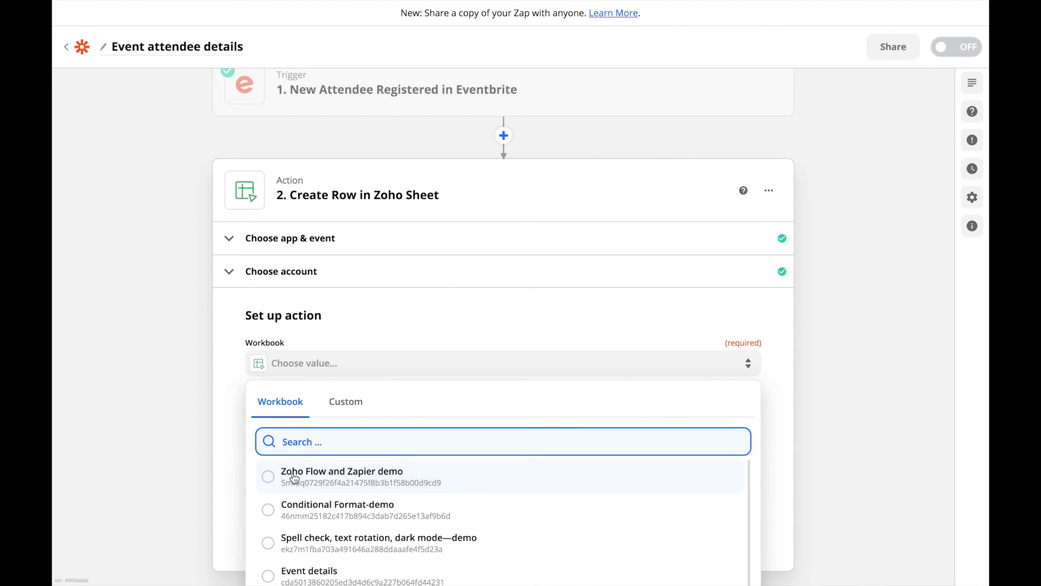
{"action": "left_click", "coordinate": [458, 482]}
{"action": "left_click", "coordinate": [365, 436]}
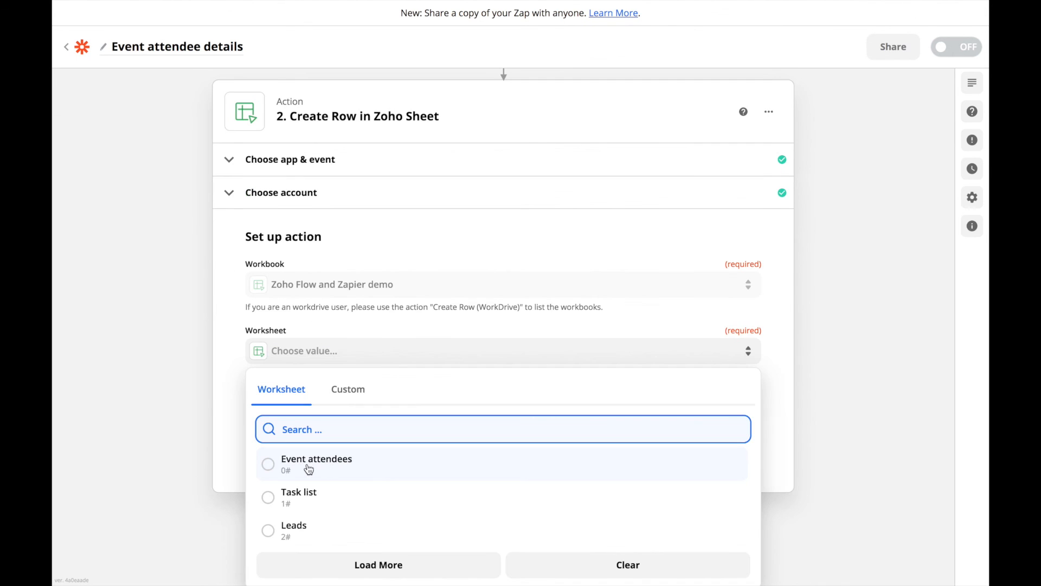
{"action": "left_click", "coordinate": [372, 470]}
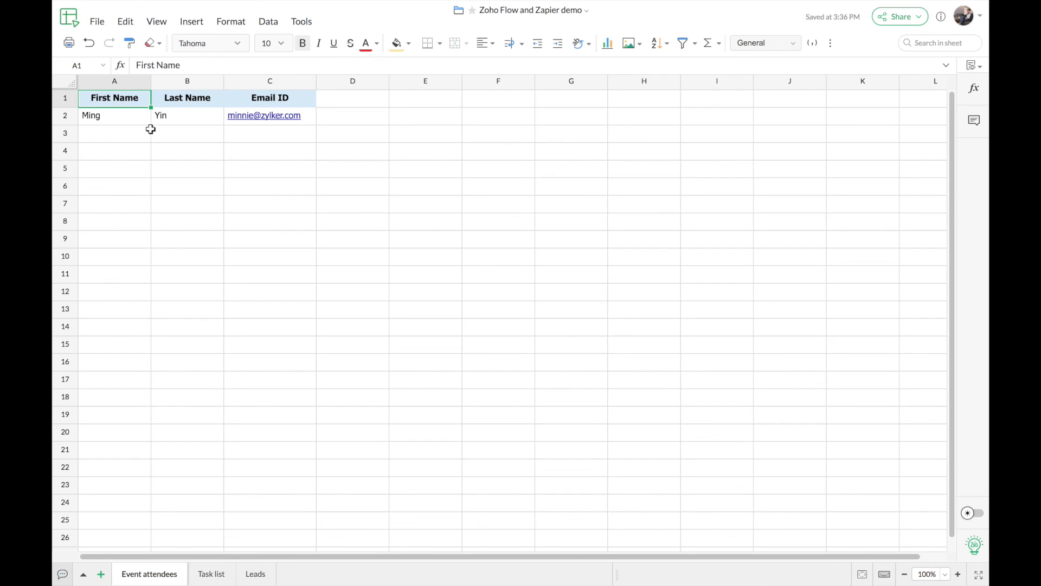
- Inspect the Event attendees sheet's sample row, starting with the first name in A2
{"action": "left_click", "coordinate": [123, 119]}
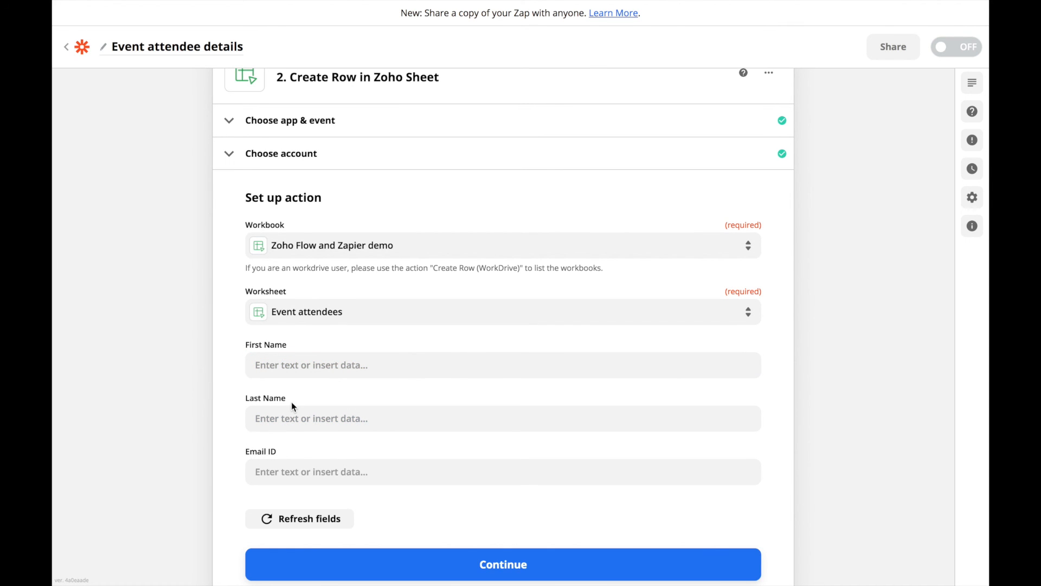
- Map the attendee's Profile First Name, Last Name and Email into the First Name, Last Name and Email ID fields
{"action": "left_click", "coordinate": [288, 365]}
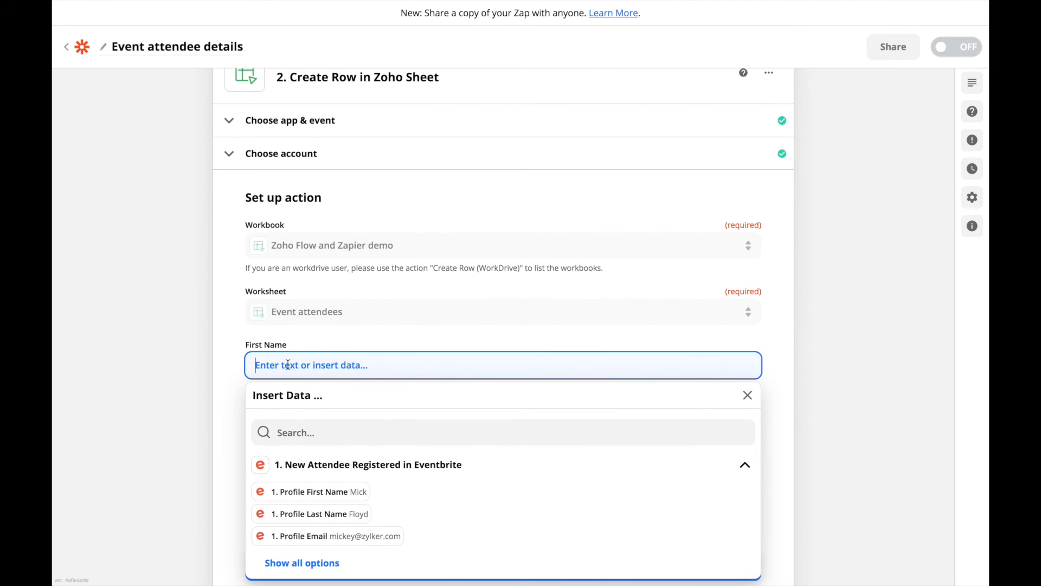
{"action": "left_click", "coordinate": [358, 496]}
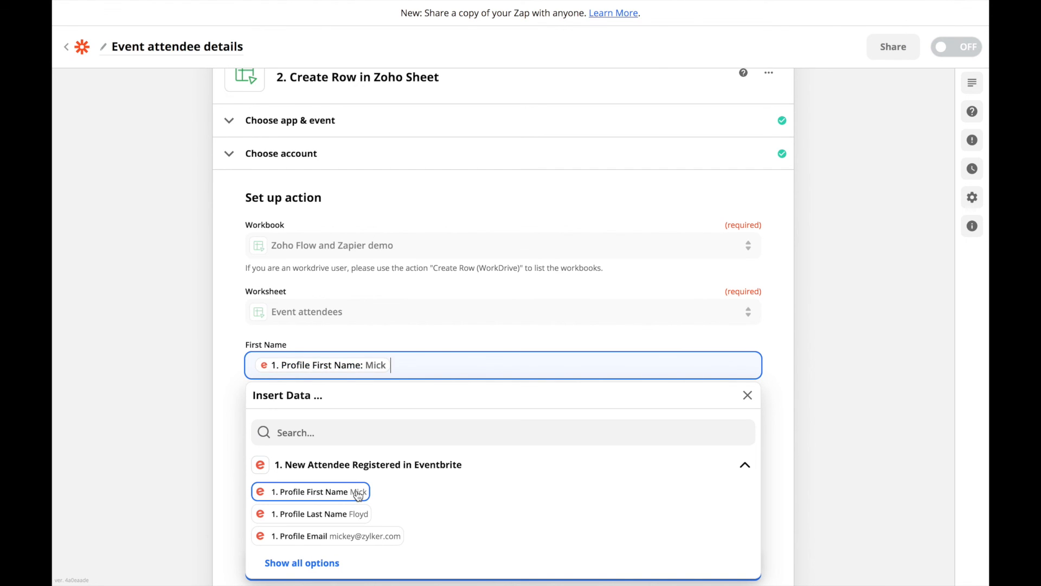
{"action": "left_click", "coordinate": [226, 457]}
{"action": "left_click", "coordinate": [310, 418]}
{"action": "left_click", "coordinate": [330, 567]}
{"action": "scroll", "coordinate": [227, 461], "scroll_direction": "down", "scroll_amount": 3}
{"action": "left_click", "coordinate": [228, 434]}
{"action": "left_click", "coordinate": [309, 322]}
{"action": "left_click", "coordinate": [343, 494]}
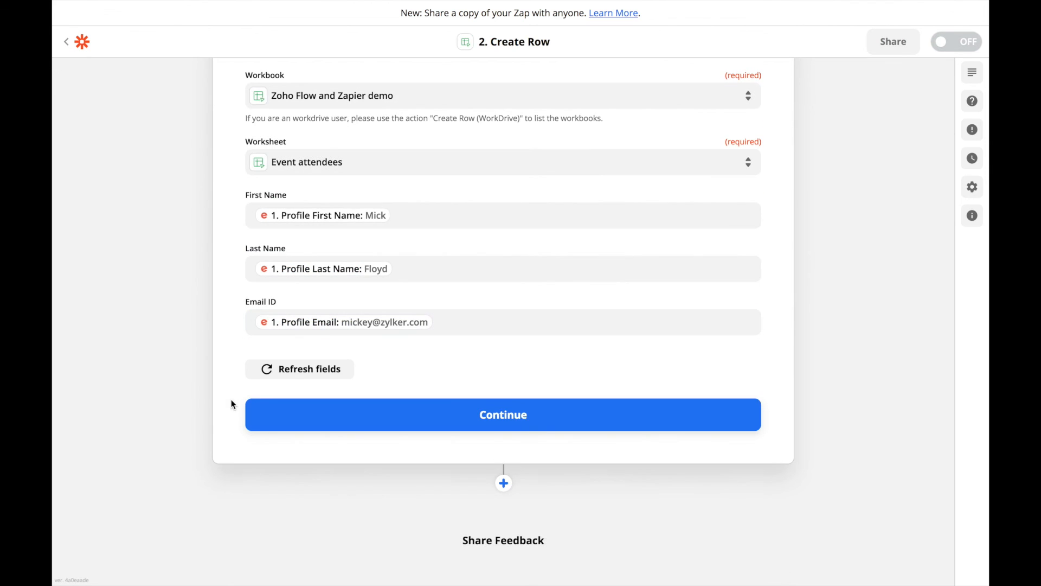
- Finish the Create Row action setup and send a successful test row to Zoho Sheet
{"action": "left_click", "coordinate": [495, 423]}
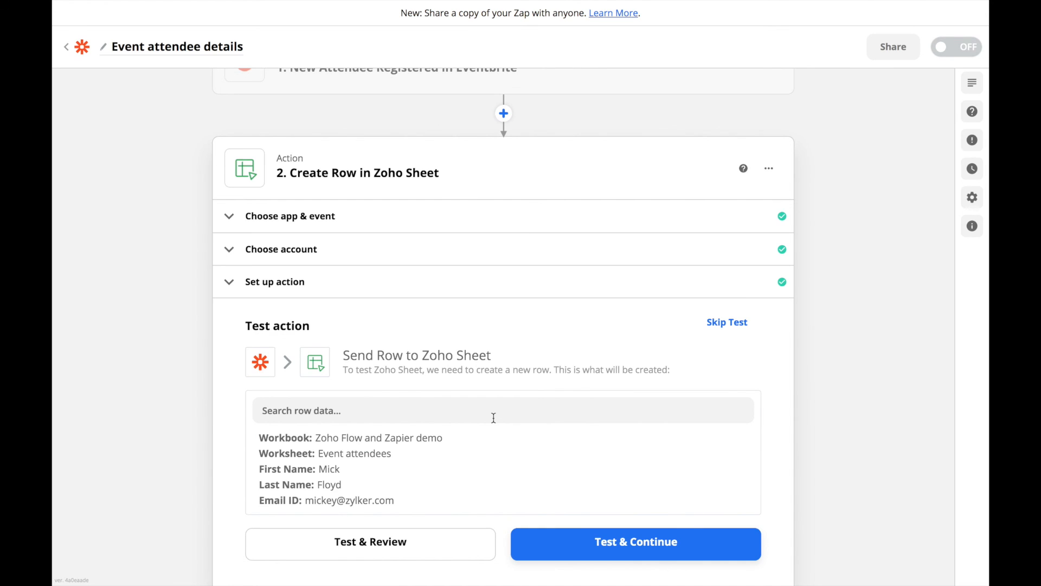
{"action": "scroll", "coordinate": [493, 417], "scroll_direction": "down", "scroll_amount": 1}
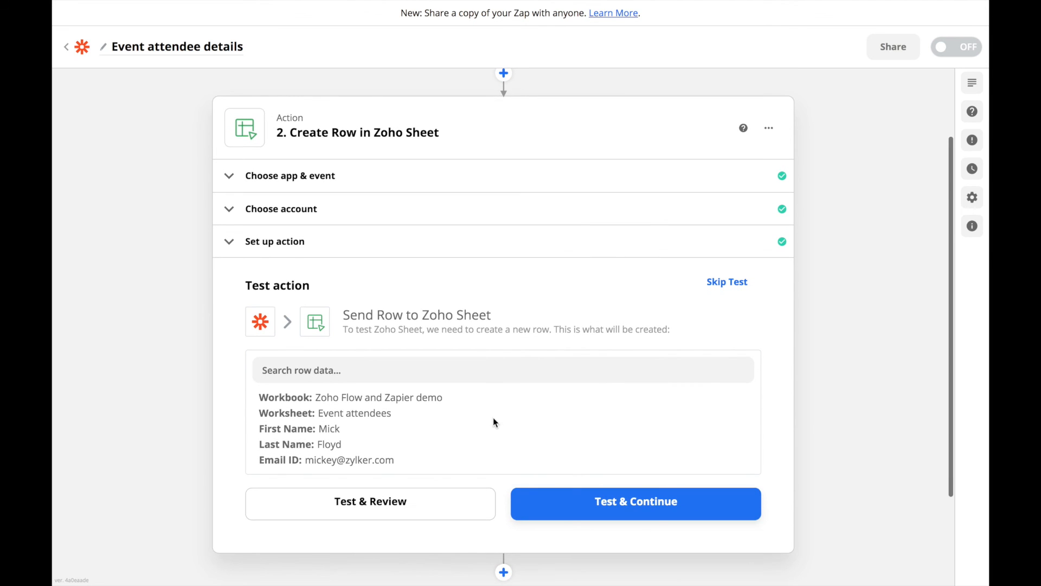
{"action": "left_click", "coordinate": [617, 515]}
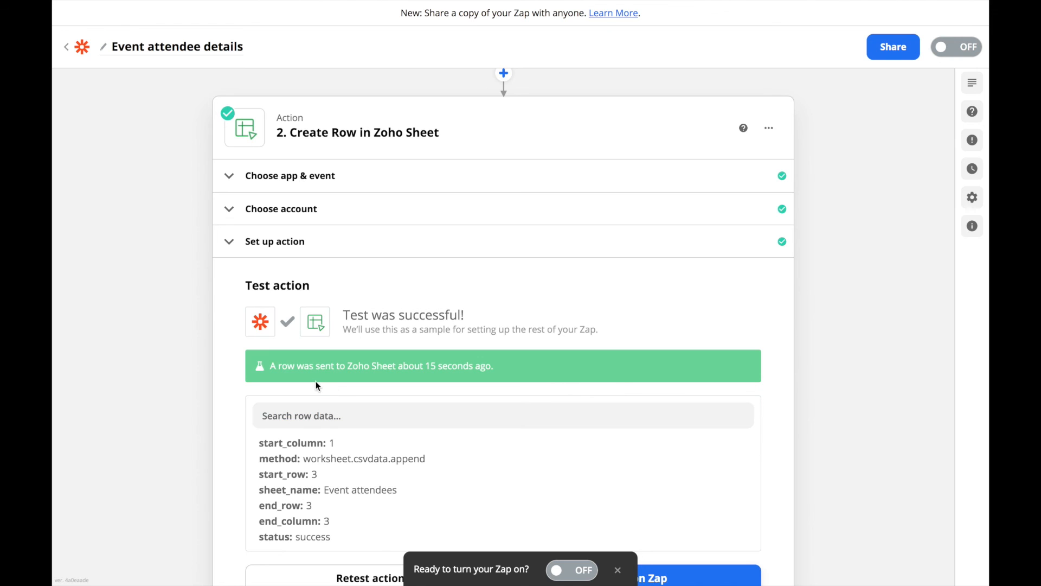
{"action": "scroll", "coordinate": [315, 380], "scroll_direction": "down", "scroll_amount": 1}
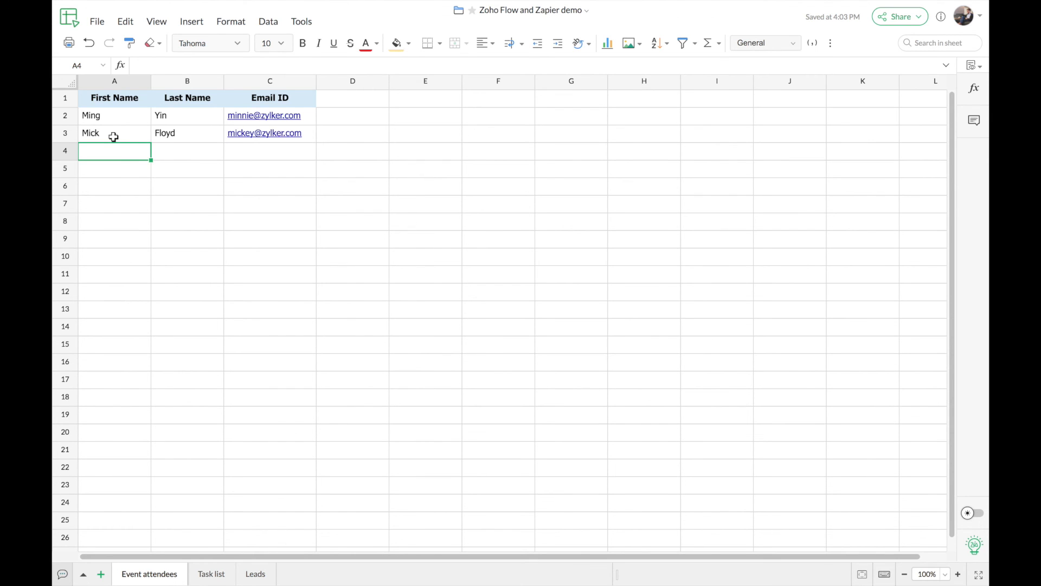
{"action": "left_click", "coordinate": [114, 136]}
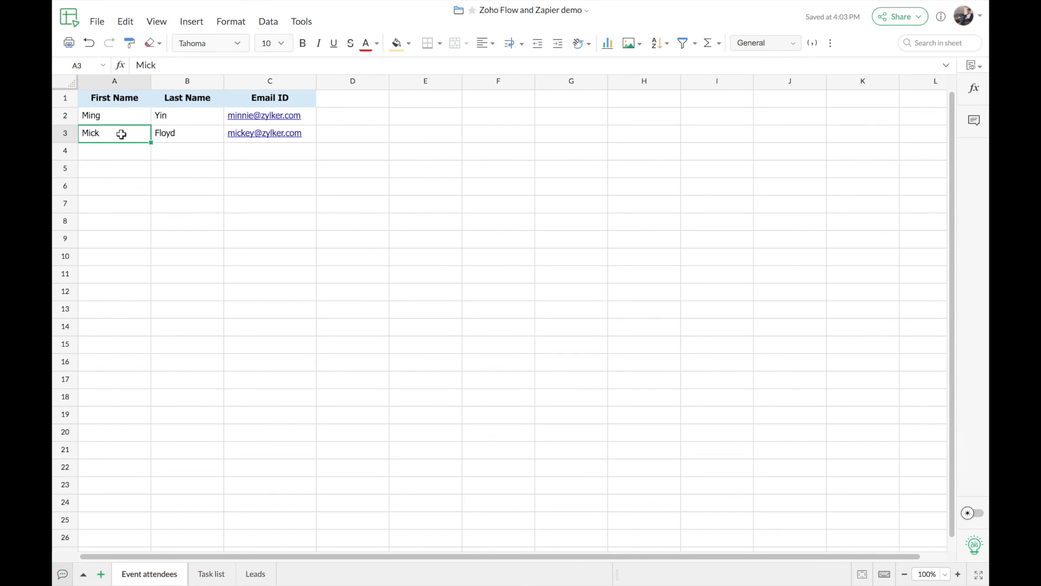
{"action": "left_click", "coordinate": [179, 136]}
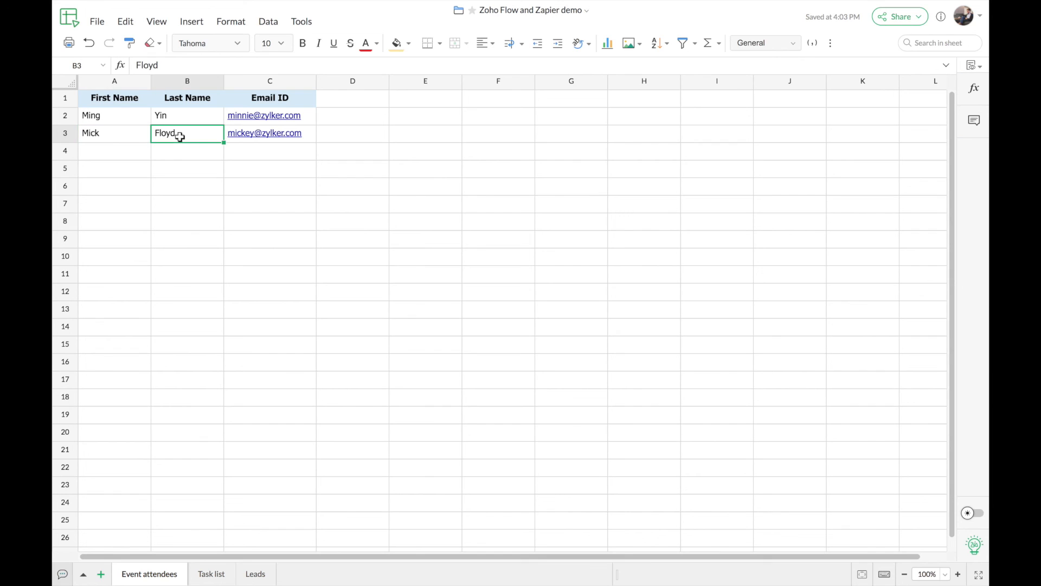
{"action": "left_click", "coordinate": [127, 135]}
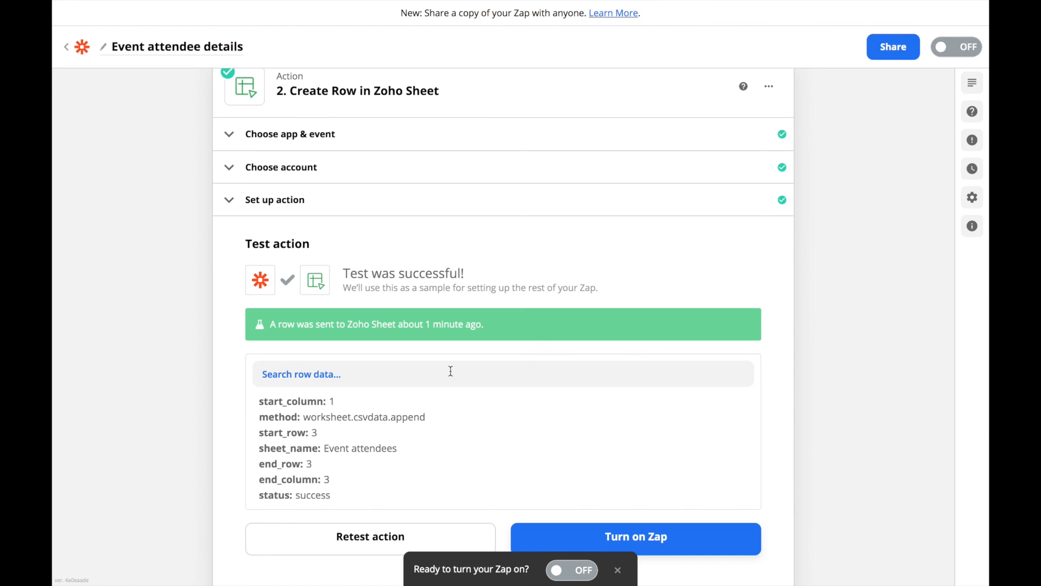
{"action": "scroll", "coordinate": [450, 370], "scroll_direction": "down", "scroll_amount": 2}
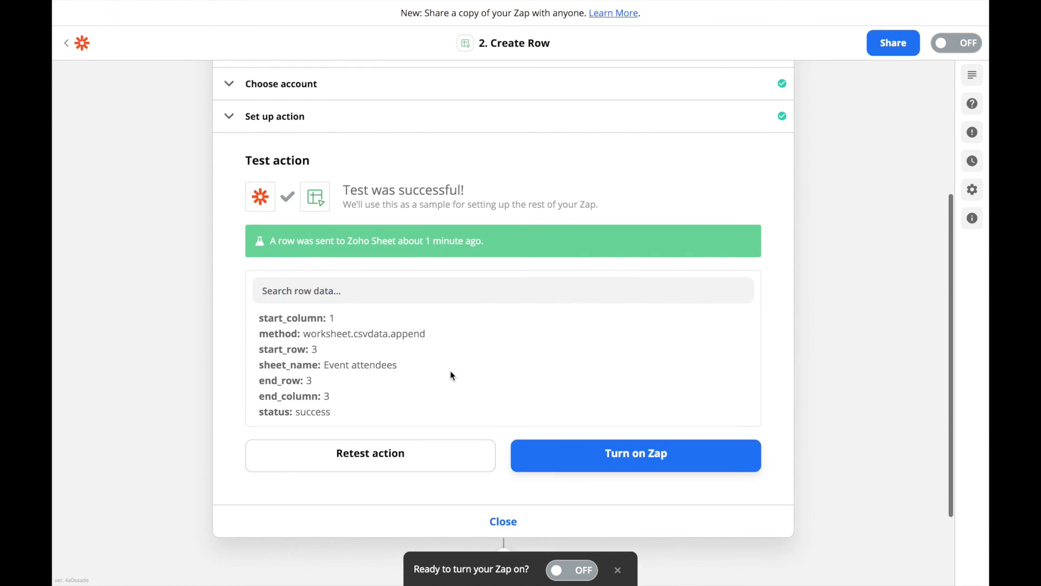
- Turn on the Event attendee details zap and close the 'Your Zap is on!' share prompt
{"action": "scroll", "coordinate": [451, 370], "scroll_direction": "down", "scroll_amount": 1}
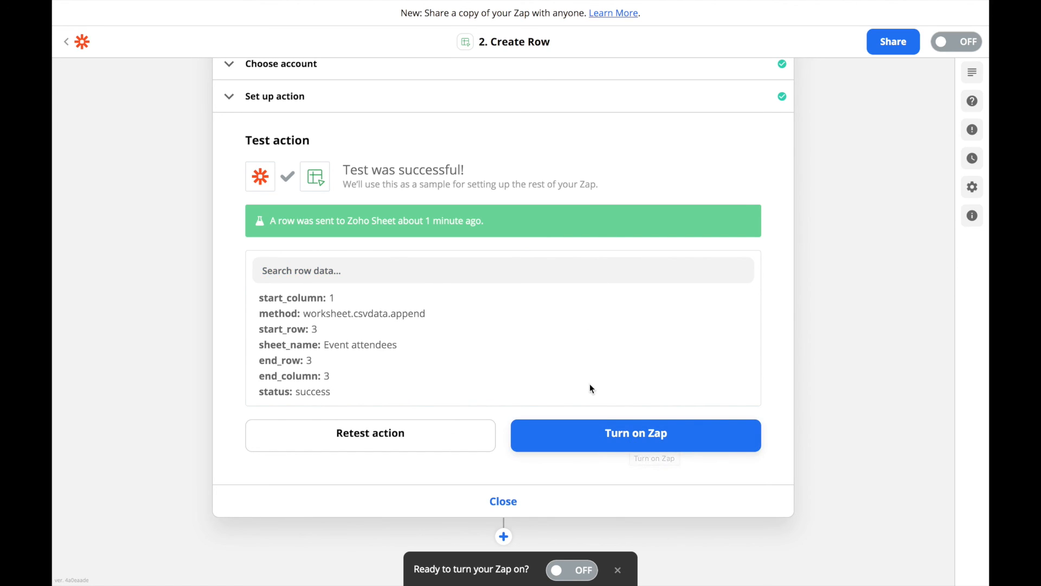
{"action": "left_click", "coordinate": [644, 444]}
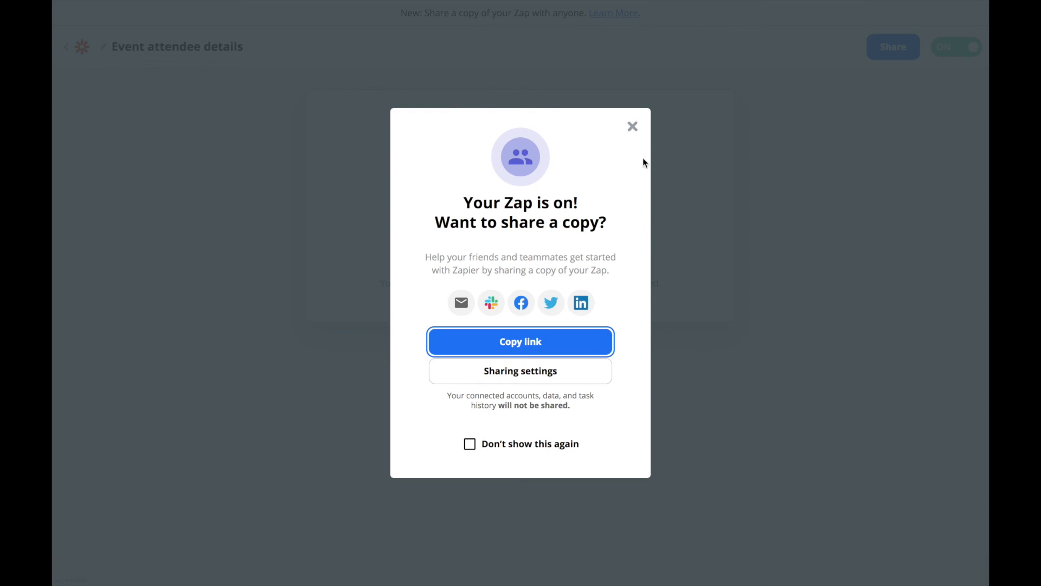
{"action": "left_click", "coordinate": [633, 127]}
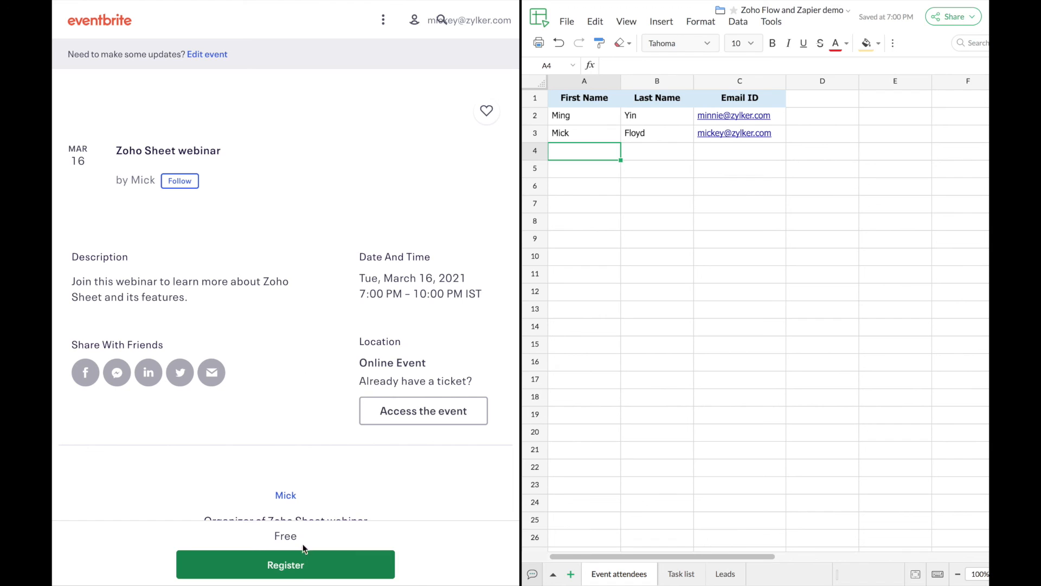
- Register for the Zoho Sheet webinar, entering the attendee's first name, last name and e-mail in contact and ticket fields
{"action": "left_click", "coordinate": [303, 572]}
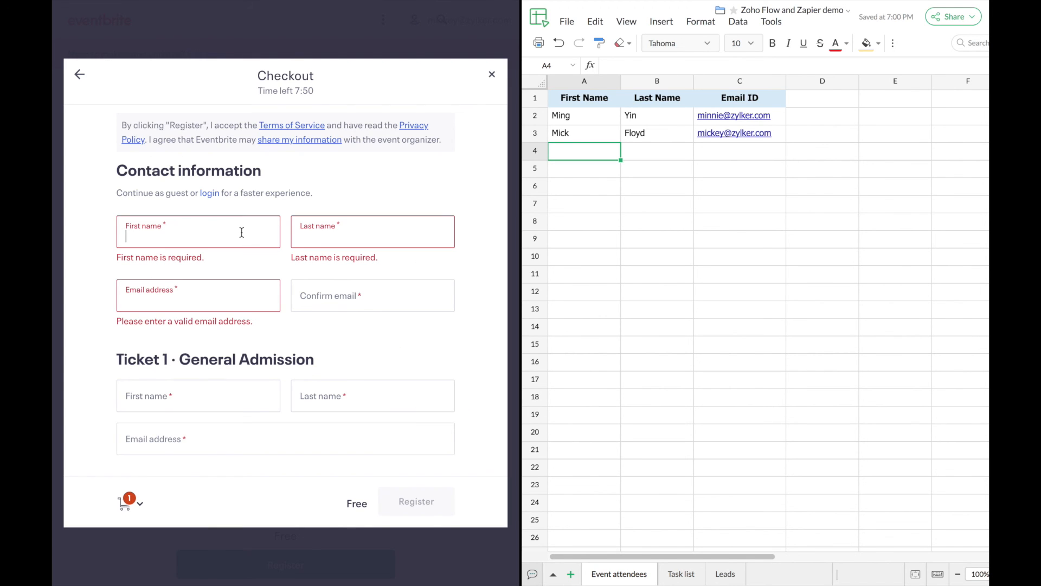
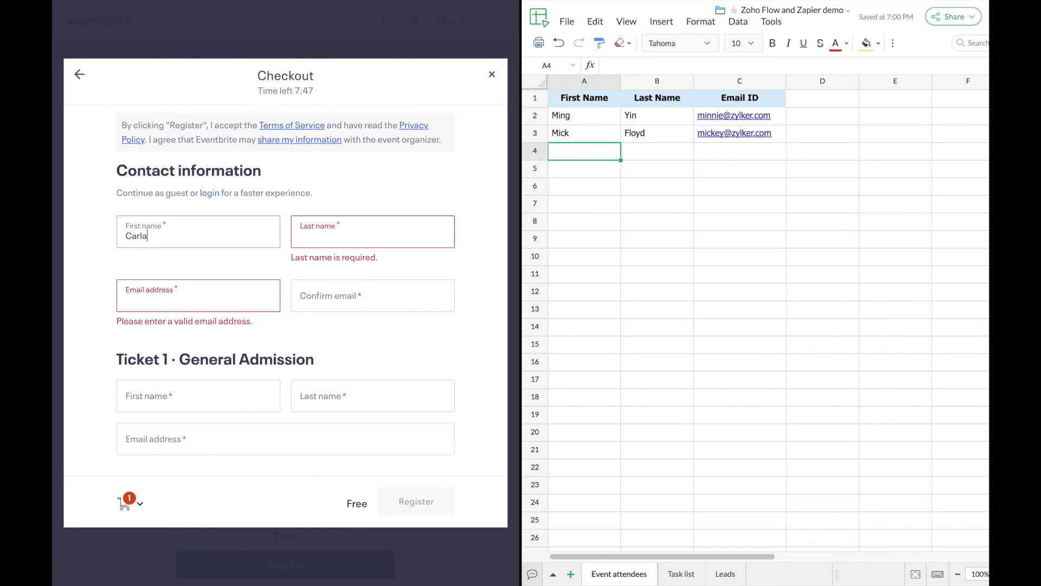
{"action": "key", "text": "Tab"}
{"action": "left_click", "coordinate": [261, 276]}
{"action": "key", "text": "Tab"}
{"action": "key", "text": "Tab"}
{"action": "key", "text": "Tab"}
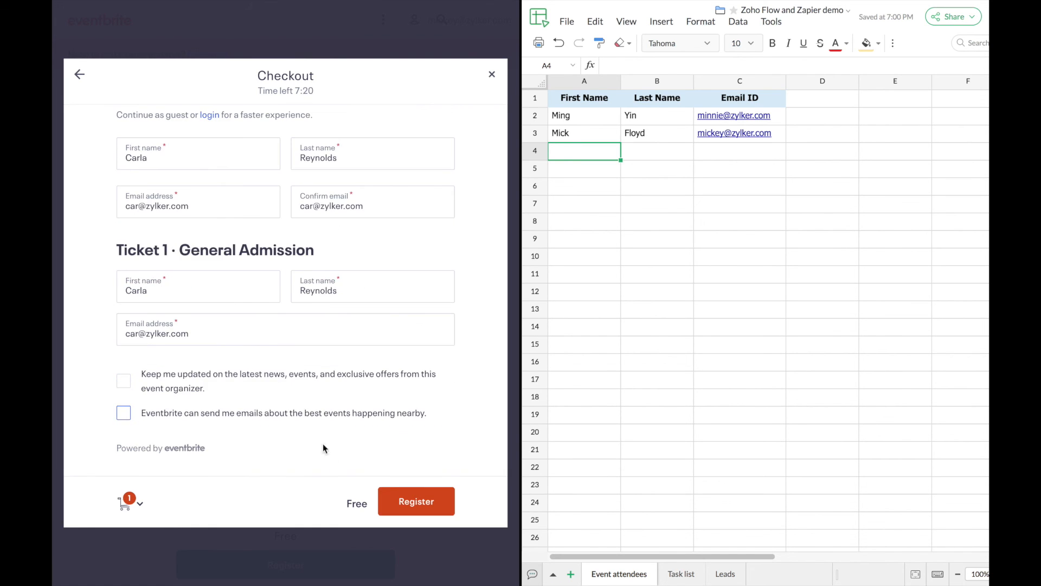
{"action": "left_click", "coordinate": [401, 498]}
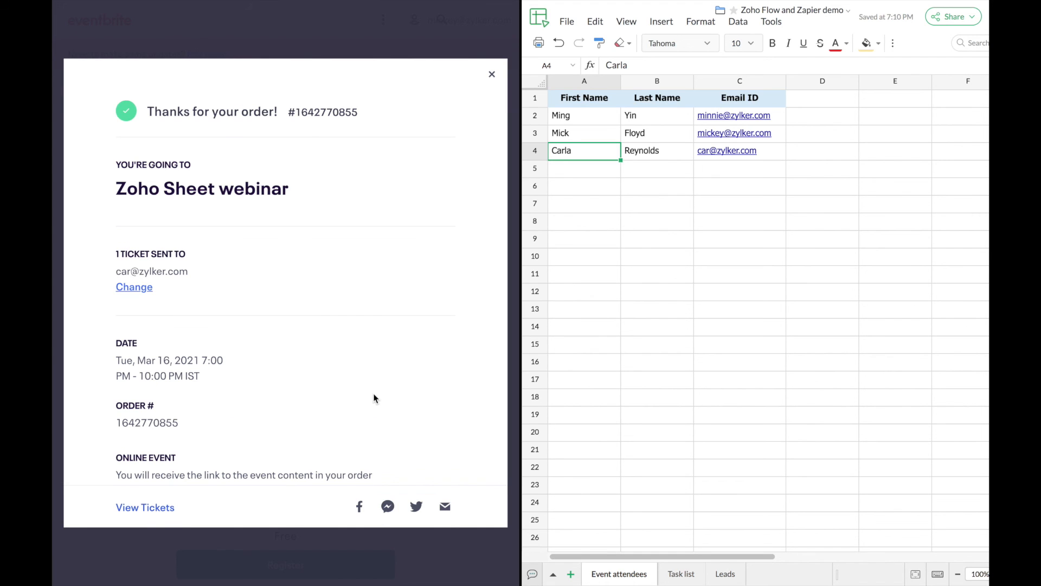
- Check the new attendee's first and last name in cells A4 and B4 of Event attendees
{"action": "scroll", "coordinate": [260, 406], "scroll_direction": "down", "scroll_amount": 1}
{"action": "scroll", "coordinate": [260, 406], "scroll_direction": "up", "scroll_amount": 1}
{"action": "key", "text": "Right"}
{"action": "key", "text": "Left"}
{"action": "key", "text": "Right"}
{"action": "key", "text": "Right"}
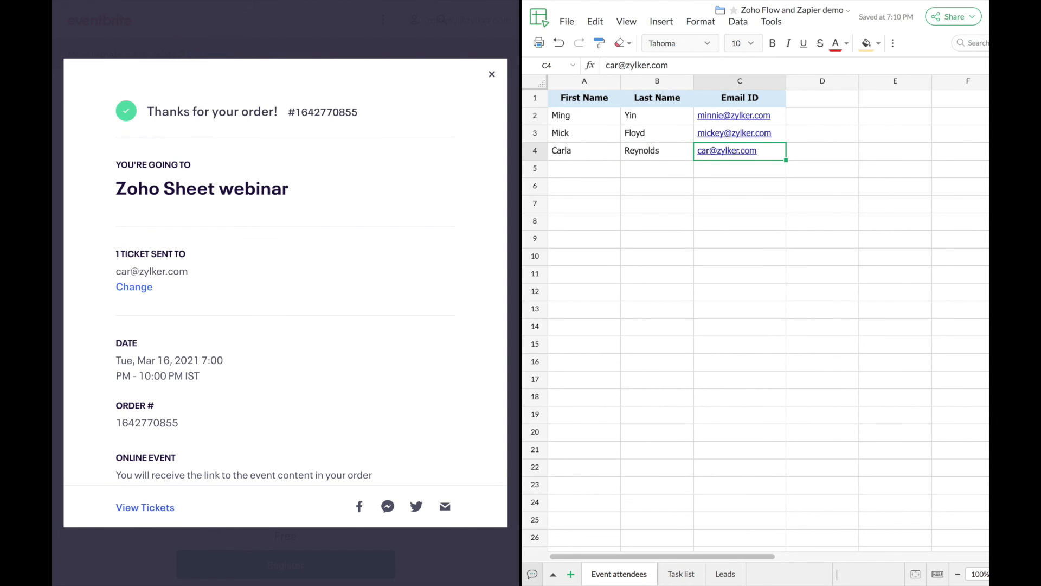
{"action": "key", "text": "Left"}
{"action": "key", "text": "Left"}
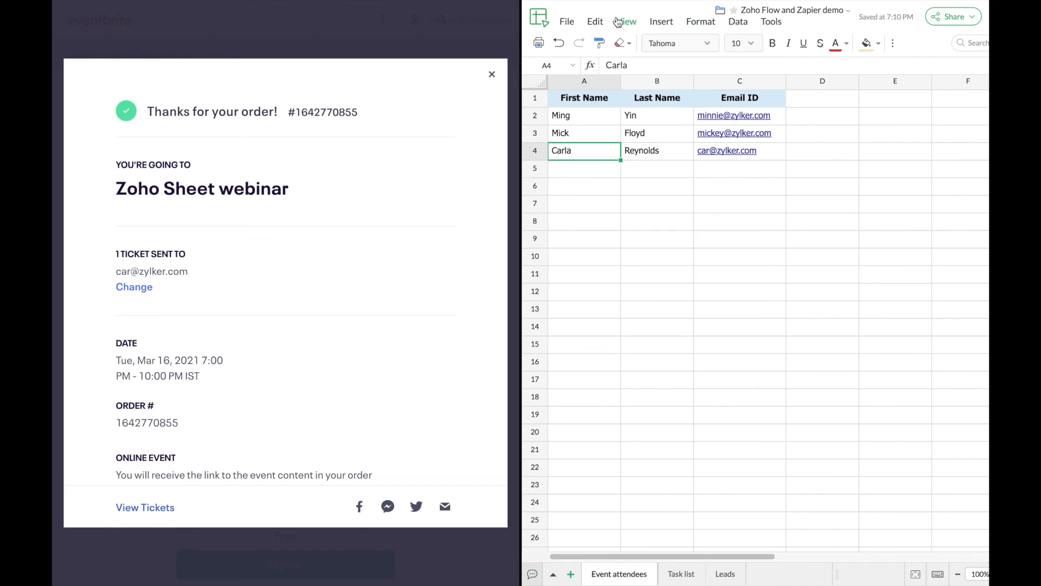